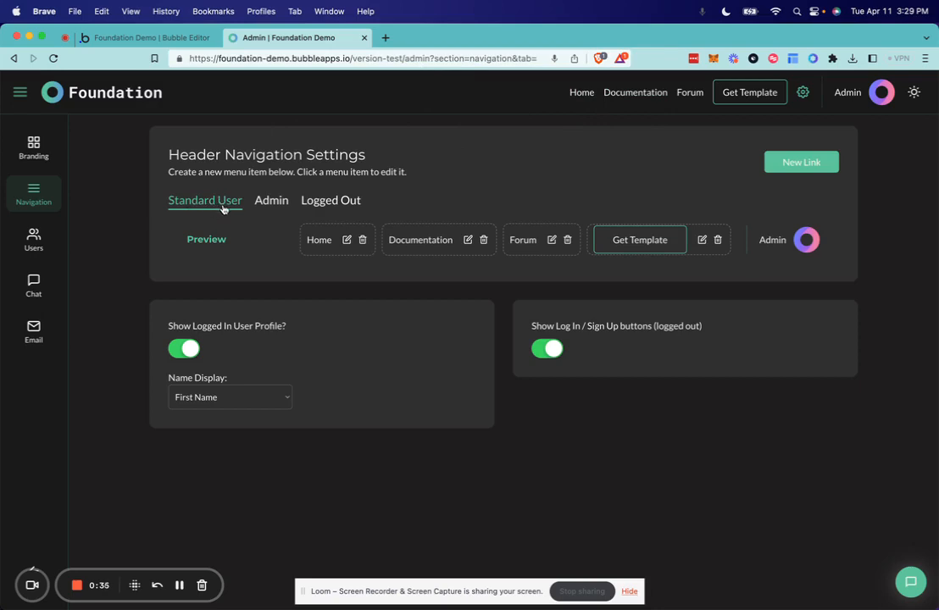
Step: Compare the header navigation previews for the Standard User, Admin and Logged Out roles
click(269, 205)
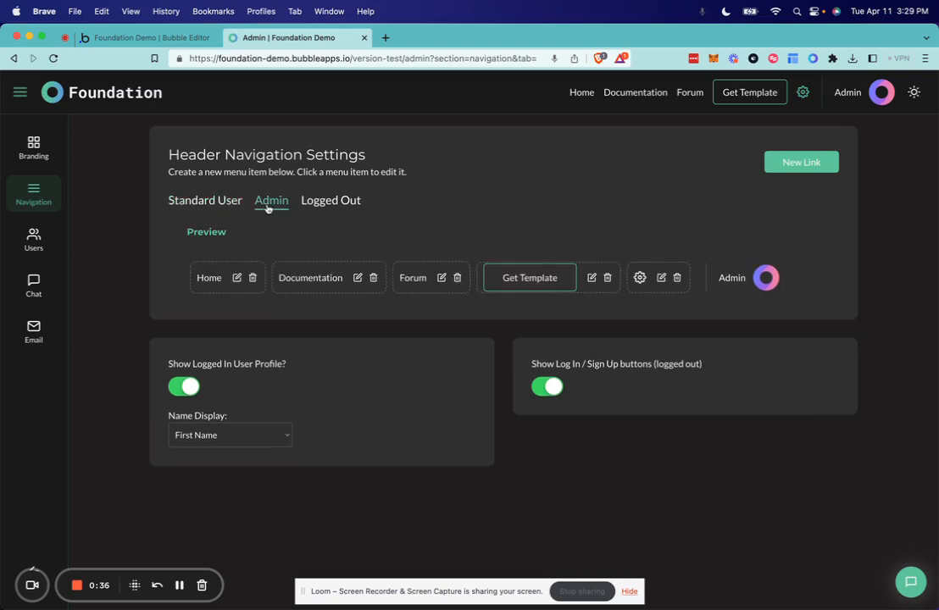
click(317, 204)
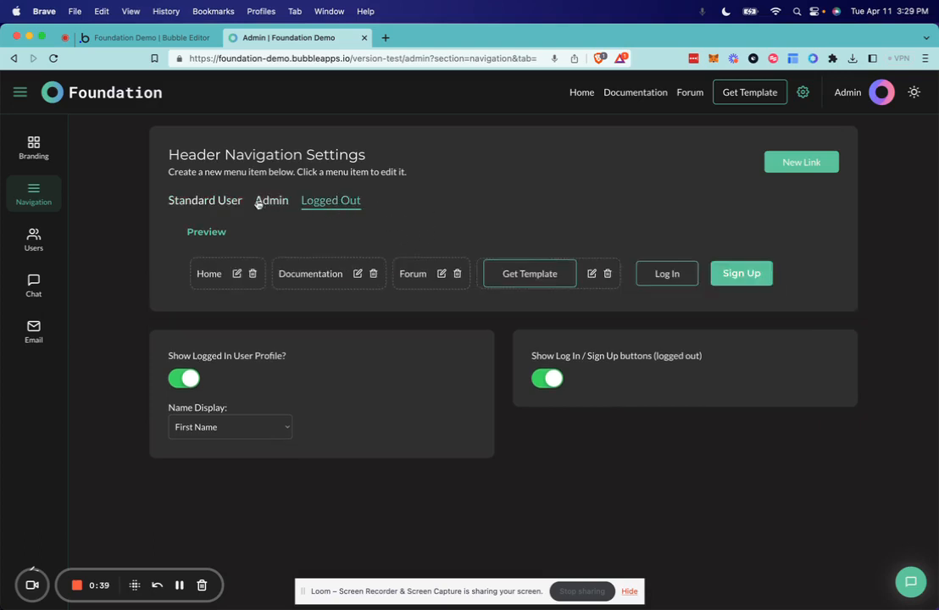
click(204, 202)
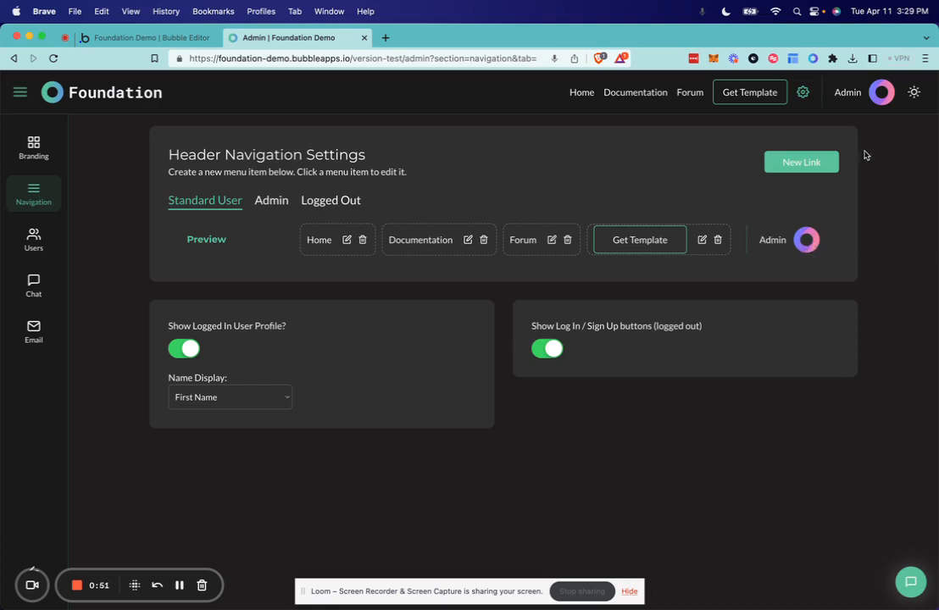
click(308, 202)
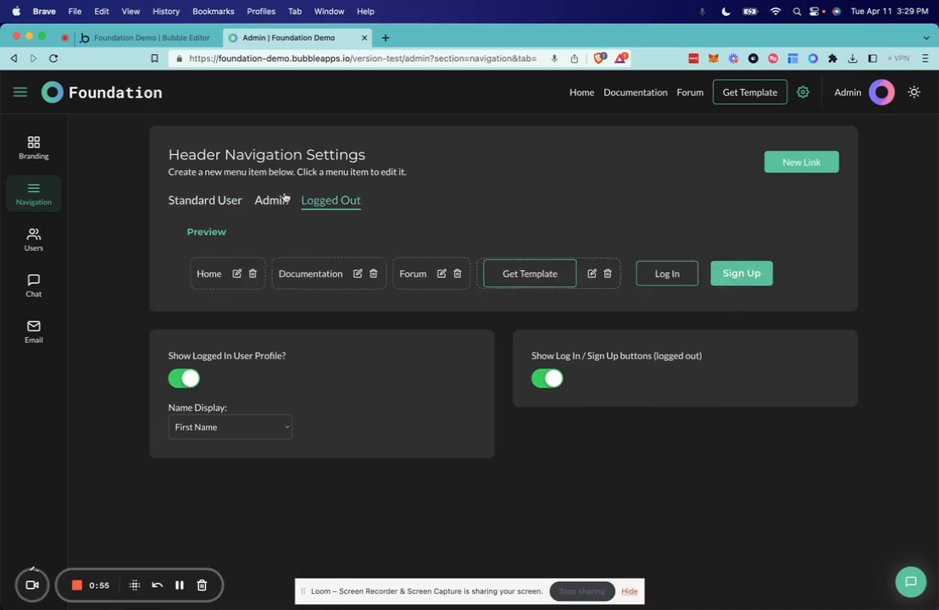
click(211, 202)
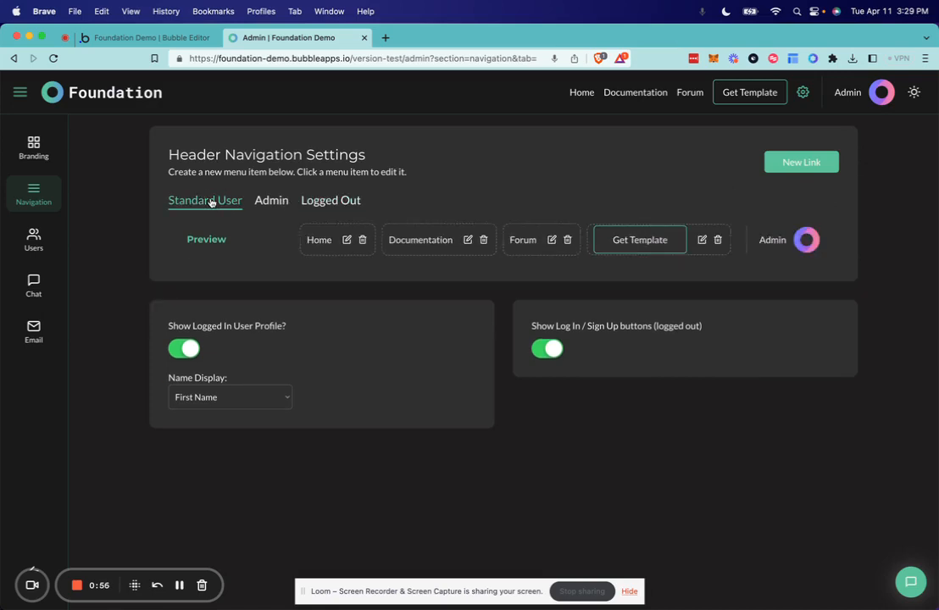
Step: Delete the Home, Documentation, Forum and Get Template navigation items, then check the Admin and Standard User previews
click(364, 241)
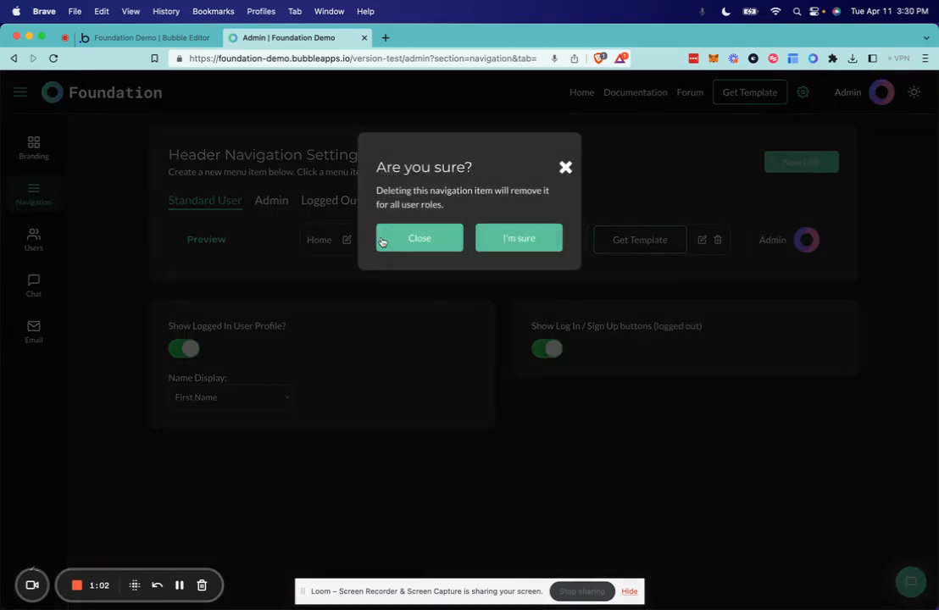
click(511, 241)
click(484, 240)
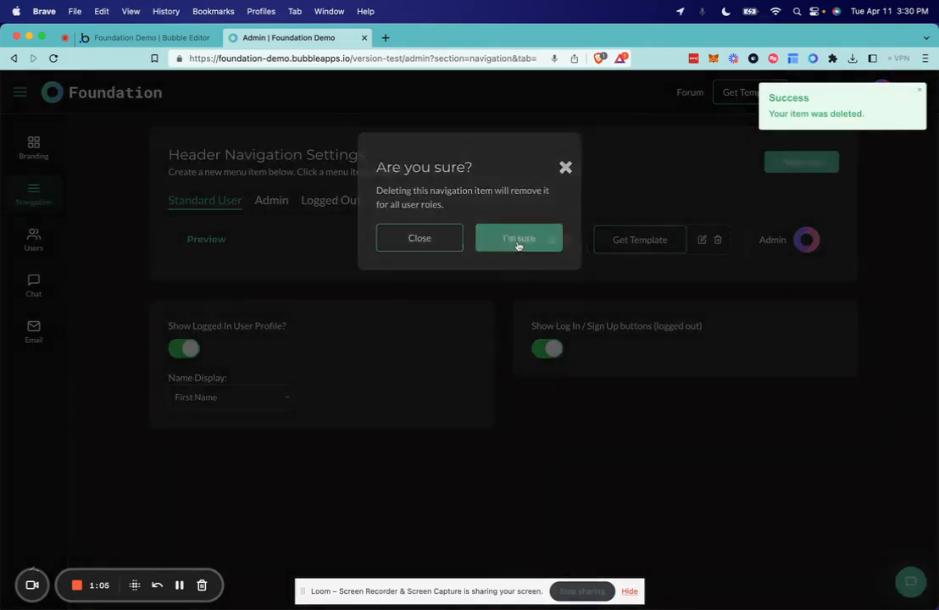
click(518, 240)
click(566, 240)
click(518, 239)
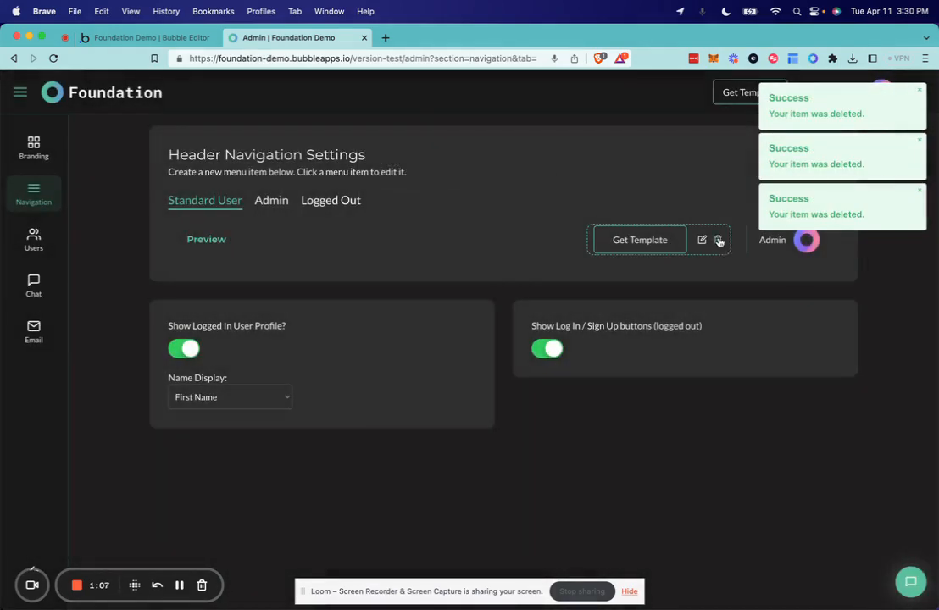
click(719, 242)
click(533, 244)
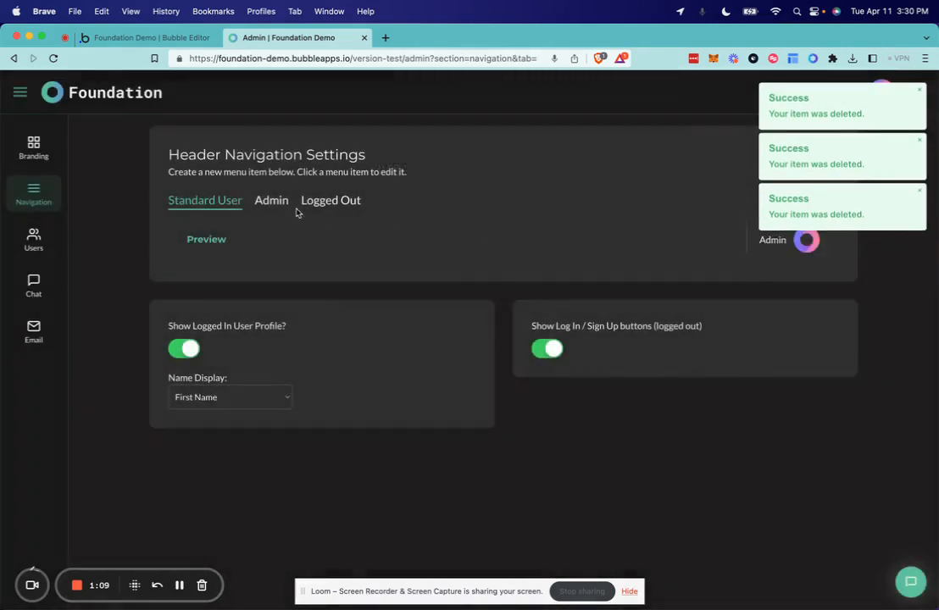
click(271, 200)
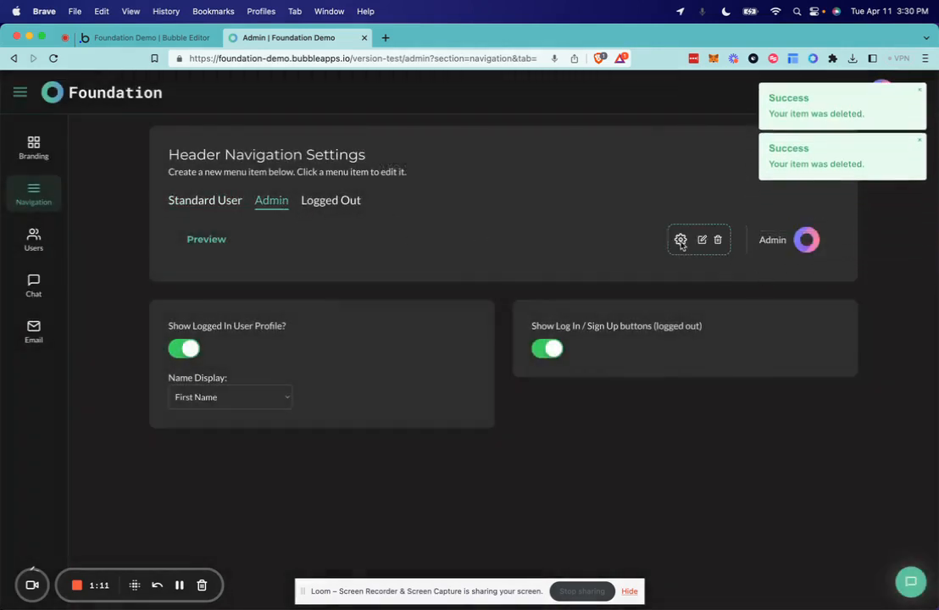
click(238, 204)
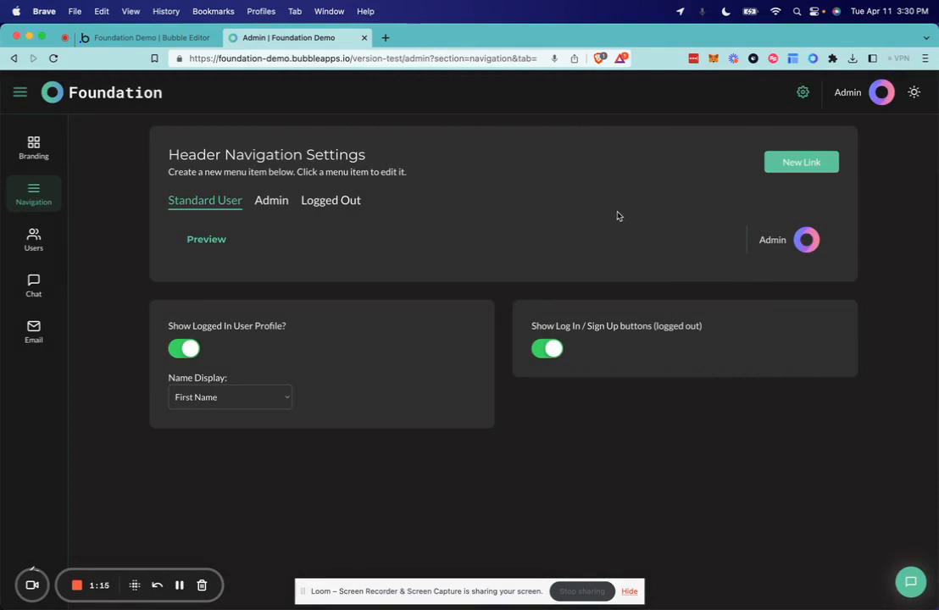
Step: Start a new navigation link labelled "Home" with the Text only style
click(801, 164)
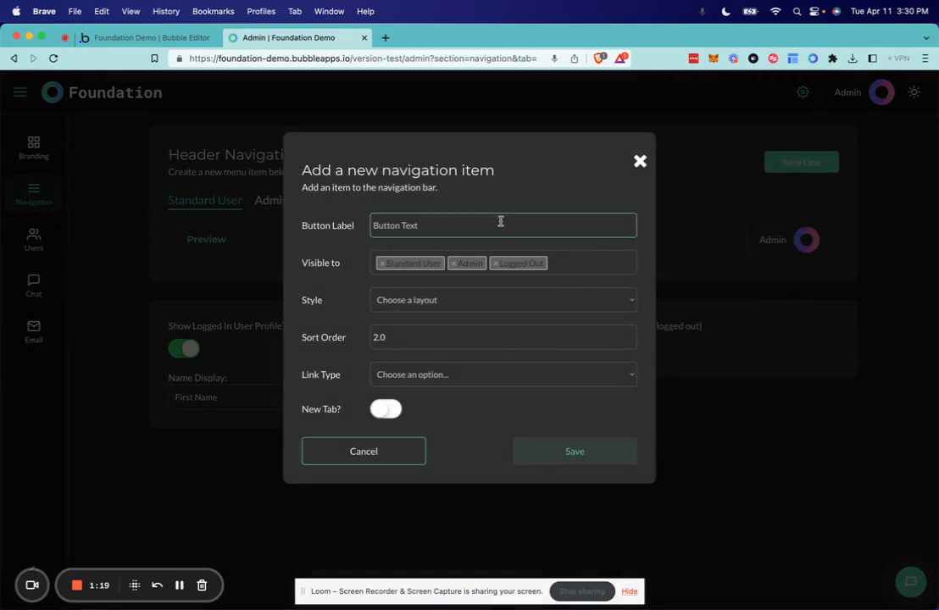
text(Home)
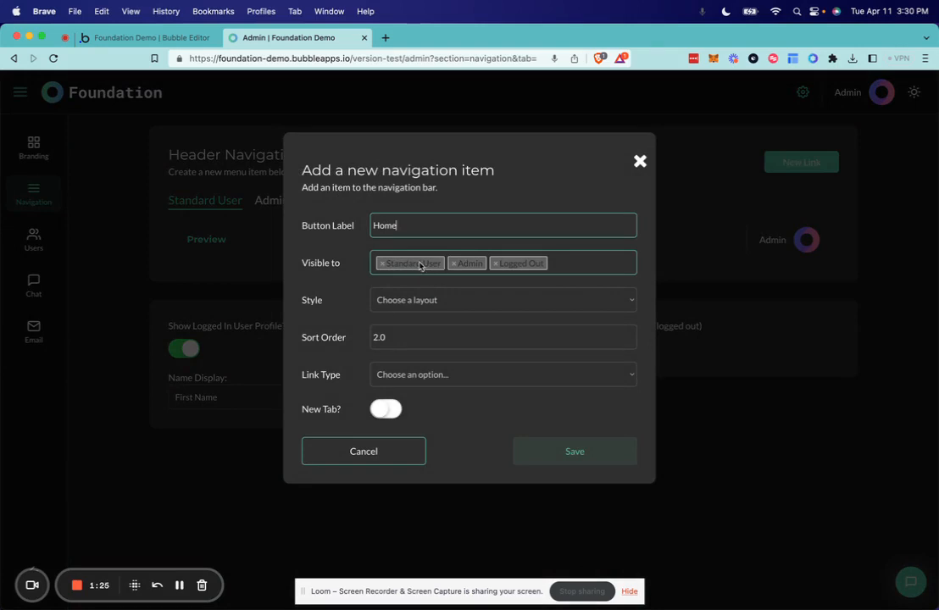
click(488, 303)
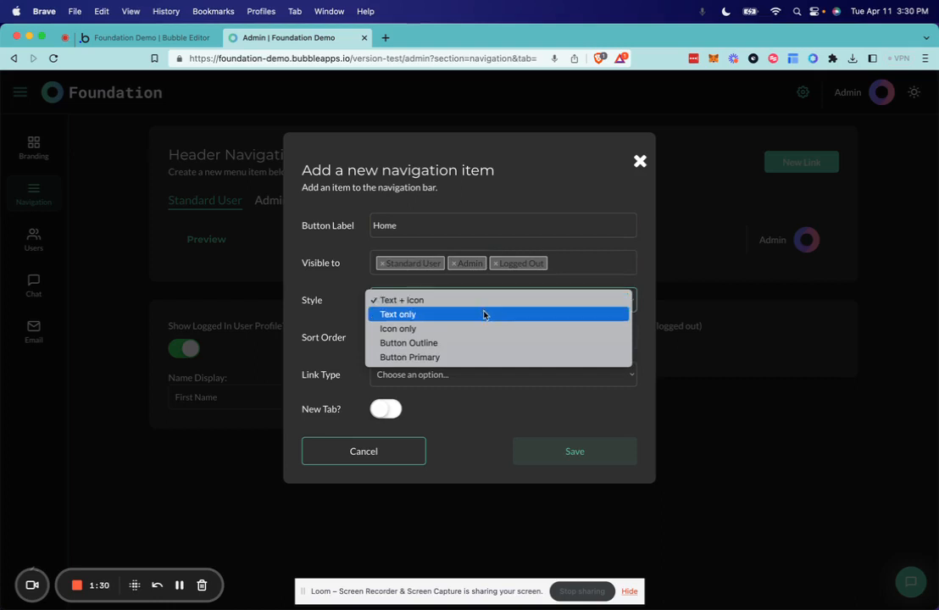
click(484, 315)
click(478, 302)
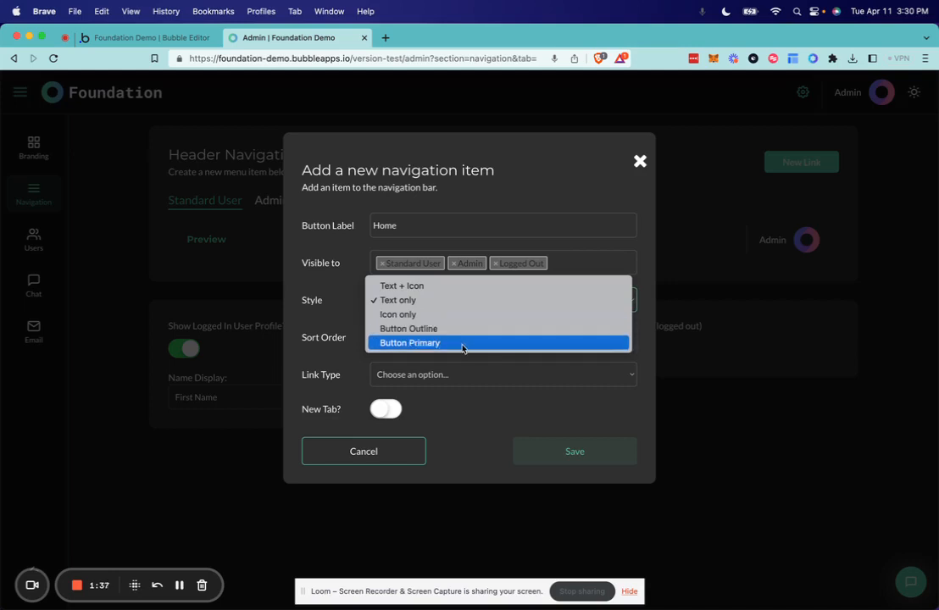
click(342, 309)
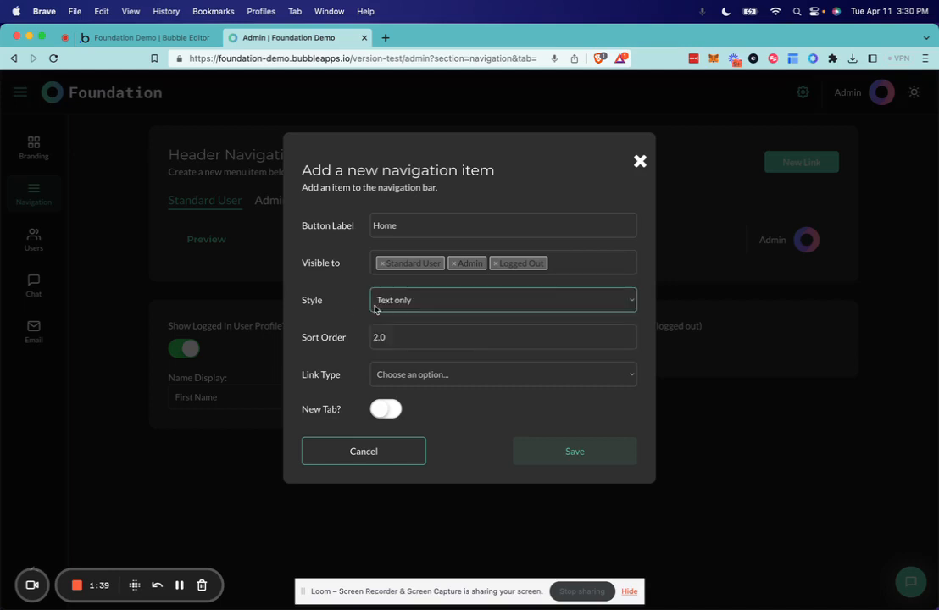
Step: Set the Home link's sort order to 1.0 and its link type to Internal Page
click(430, 344)
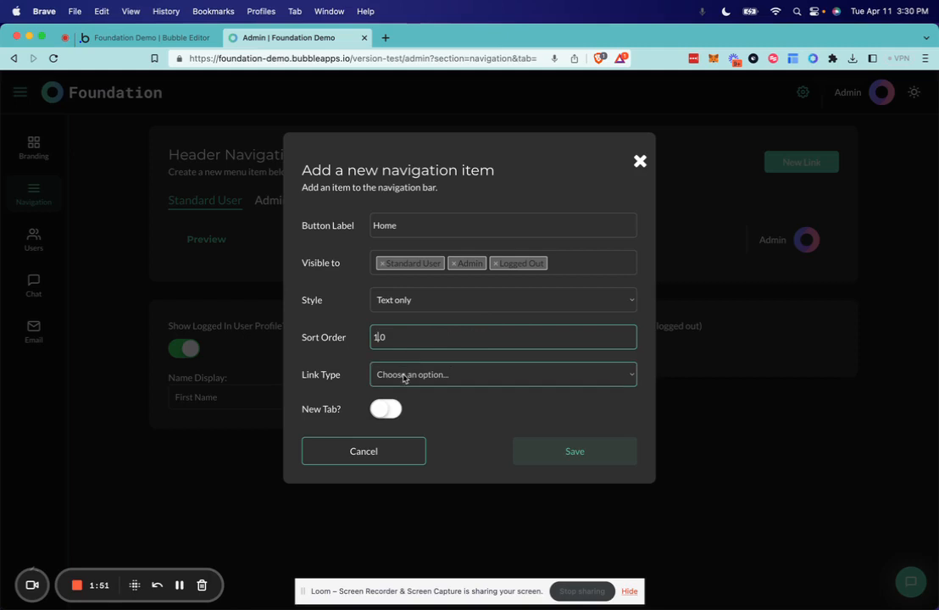
click(435, 376)
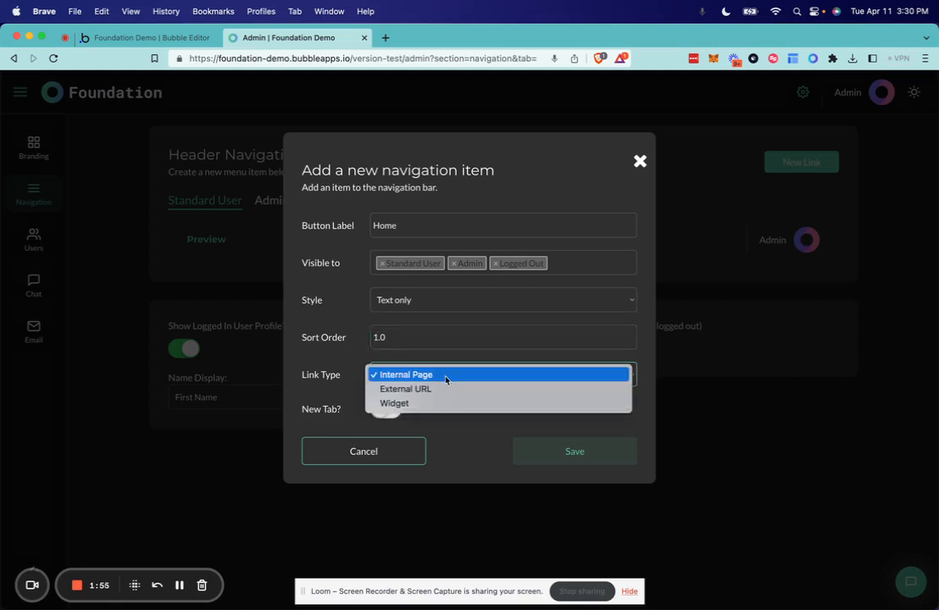
click(445, 376)
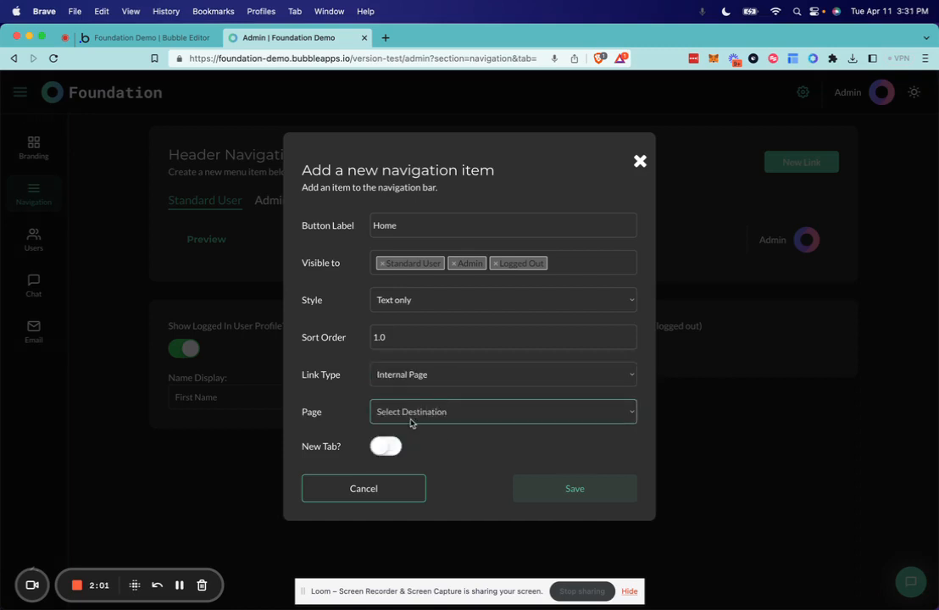
click(439, 414)
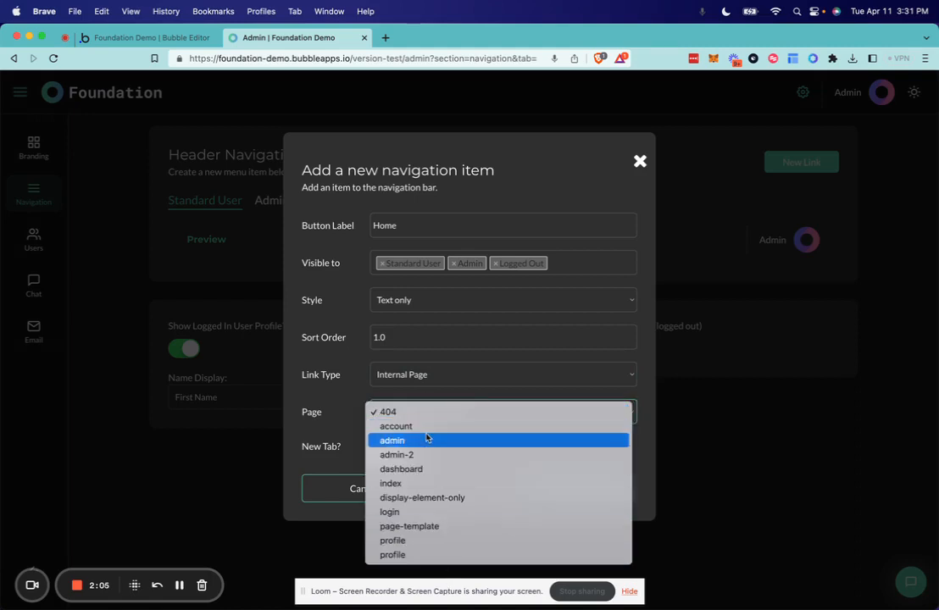
click(345, 394)
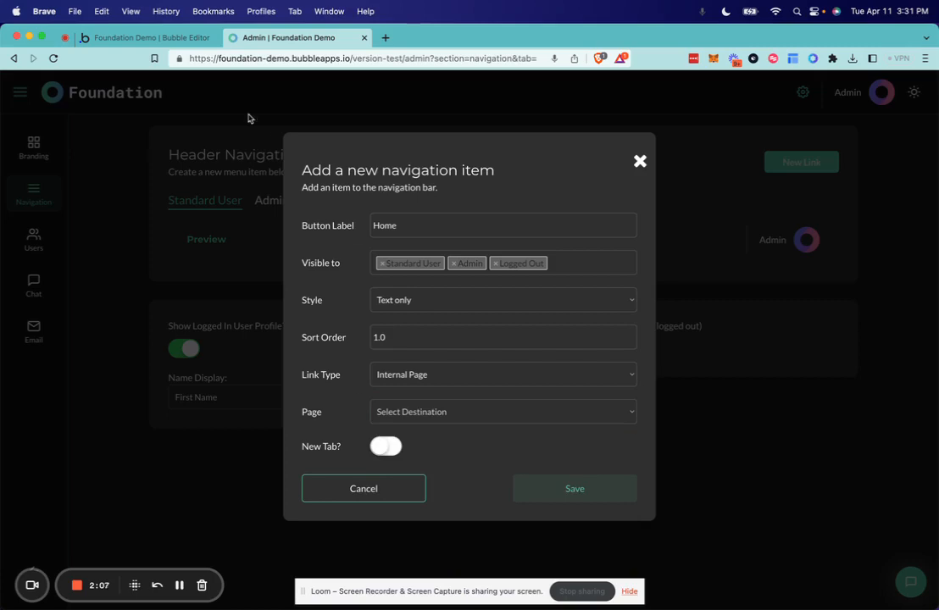
Step: Switch to the Bubble editor and review the records of the Pages data type in the app data
click(166, 42)
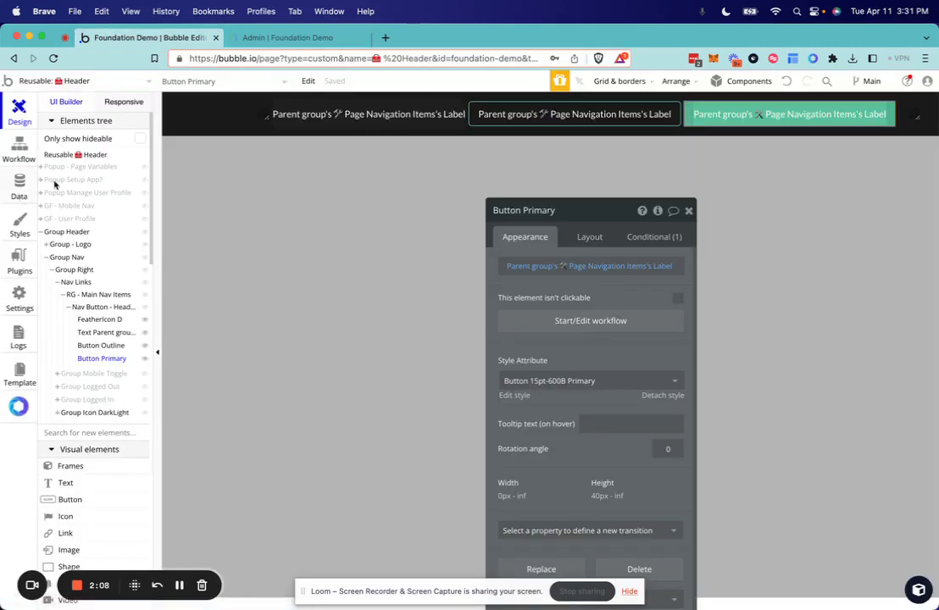
click(18, 182)
click(95, 131)
click(216, 125)
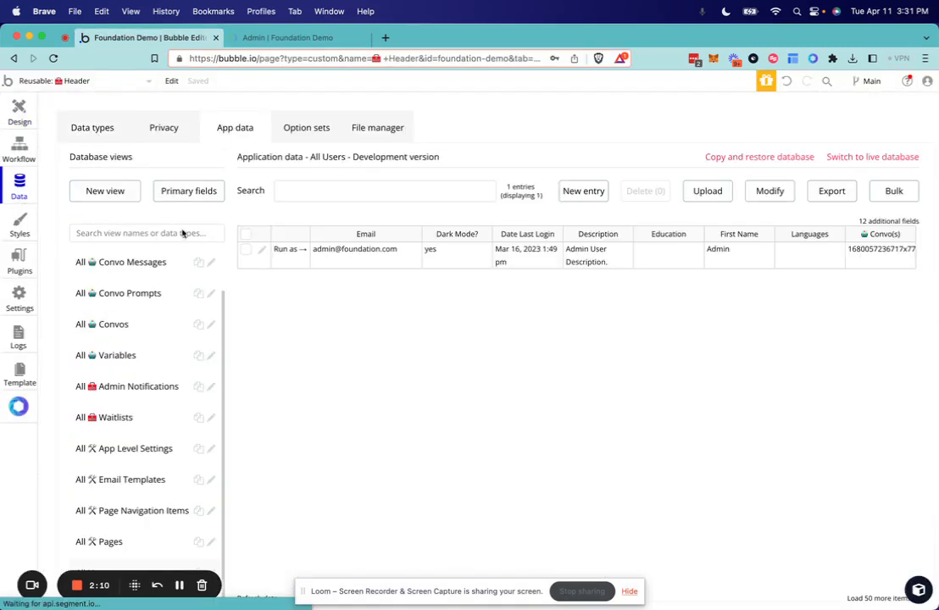
click(111, 543)
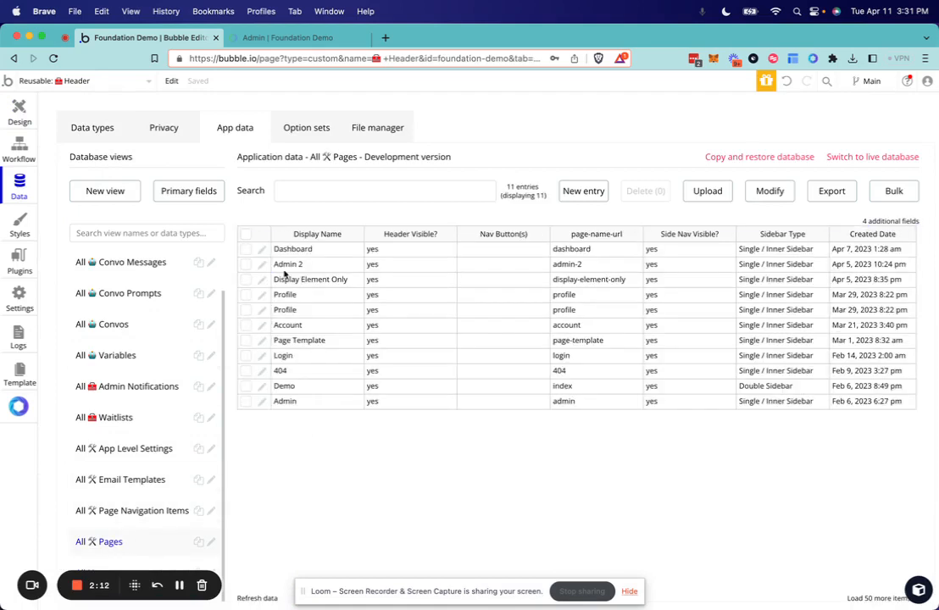
drag(292, 250, 297, 410)
click(322, 439)
Step: Inspect the Header's page-loaded workflow, including the sync-pages scheduling action and the Pages search in its condition
click(21, 151)
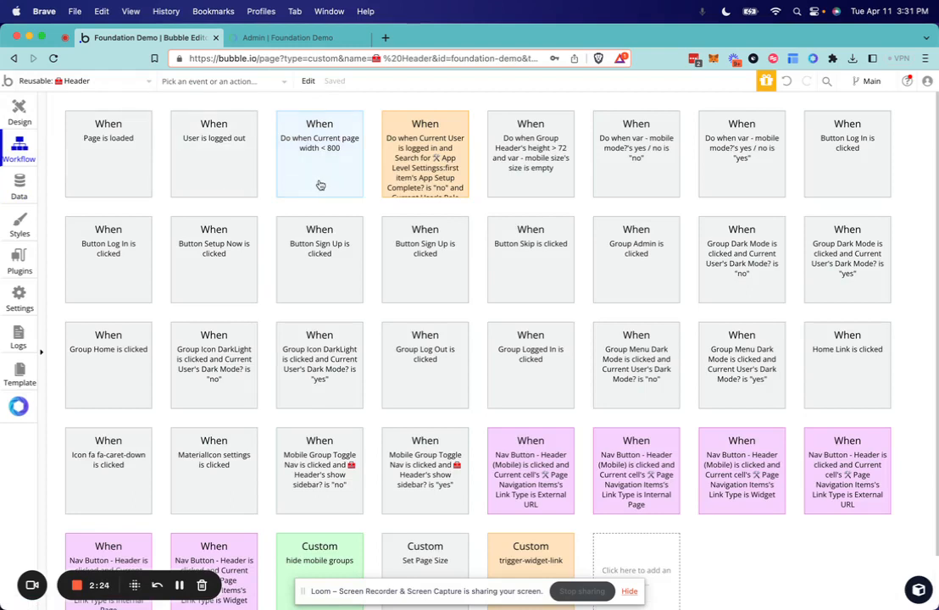
click(124, 169)
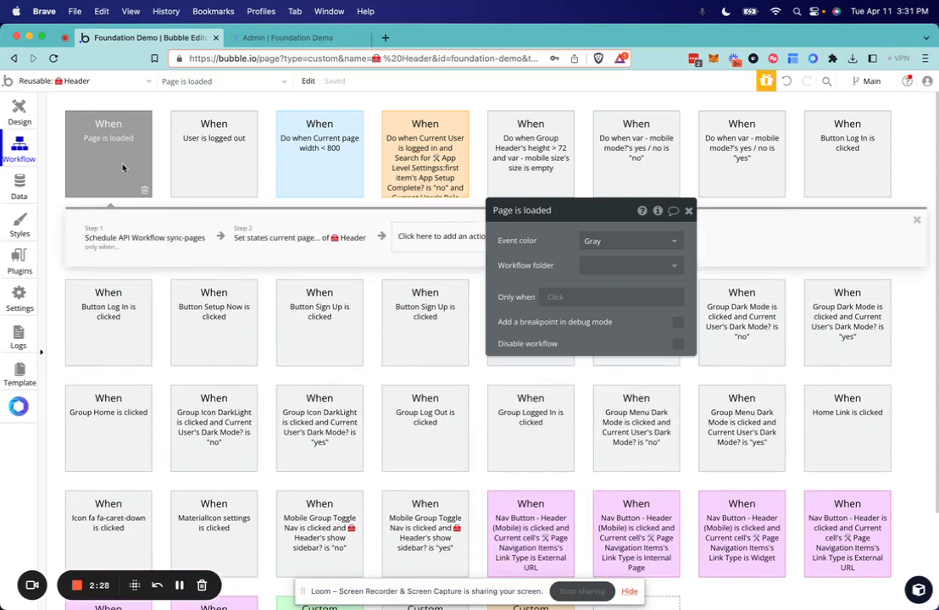
click(138, 246)
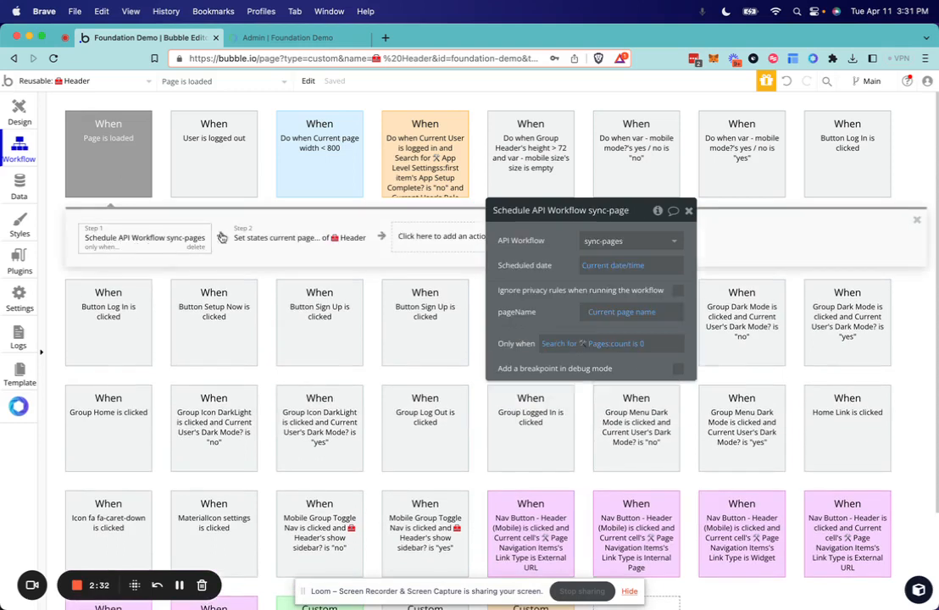
click(559, 344)
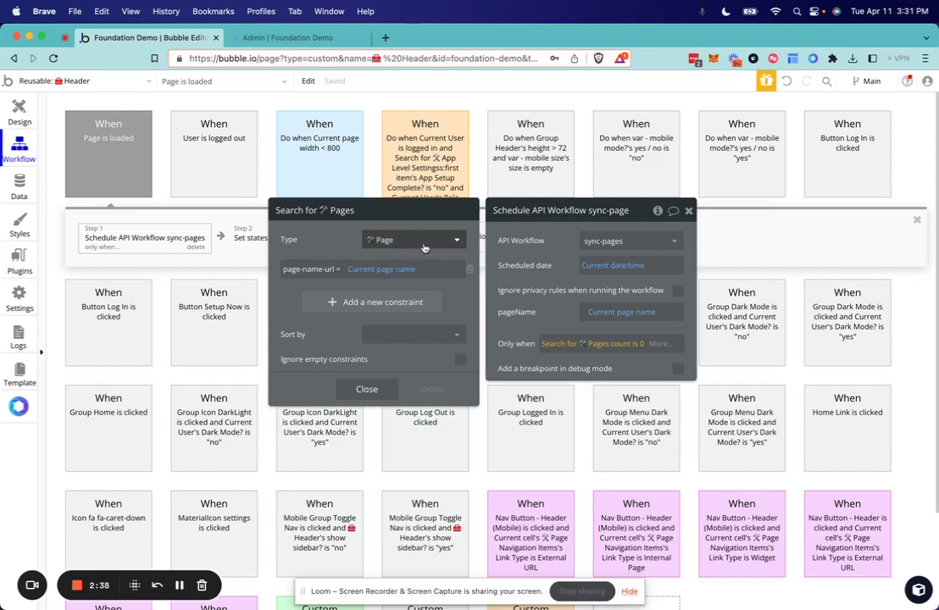
click(367, 389)
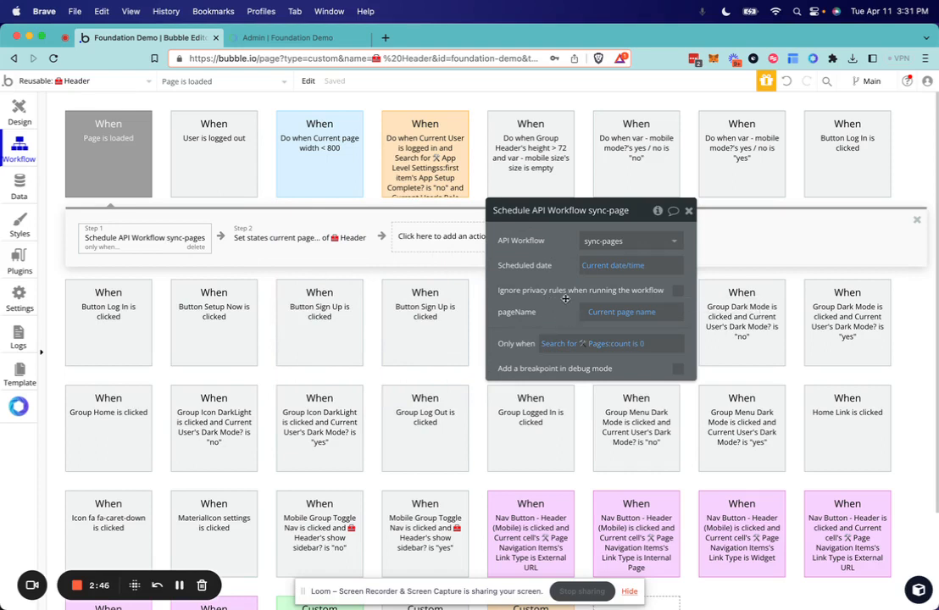
Step: Return to the Foundation admin page, set the Home link's destination page to index, and save the link
click(270, 36)
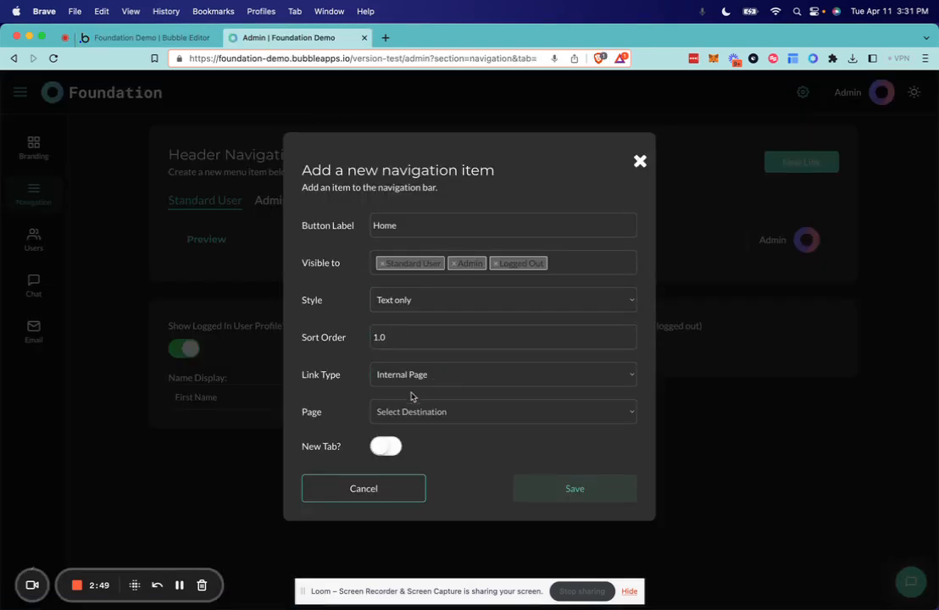
click(428, 414)
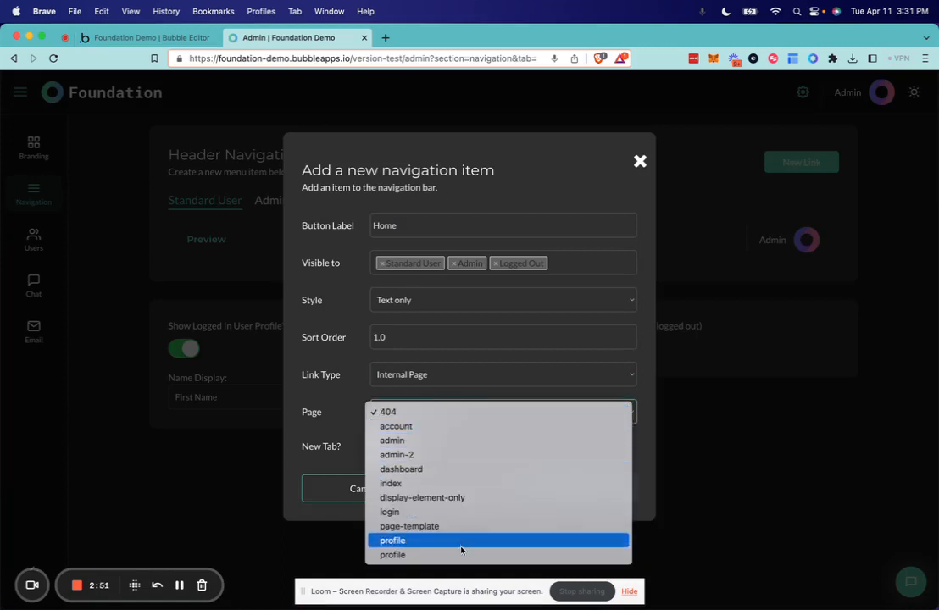
click(469, 481)
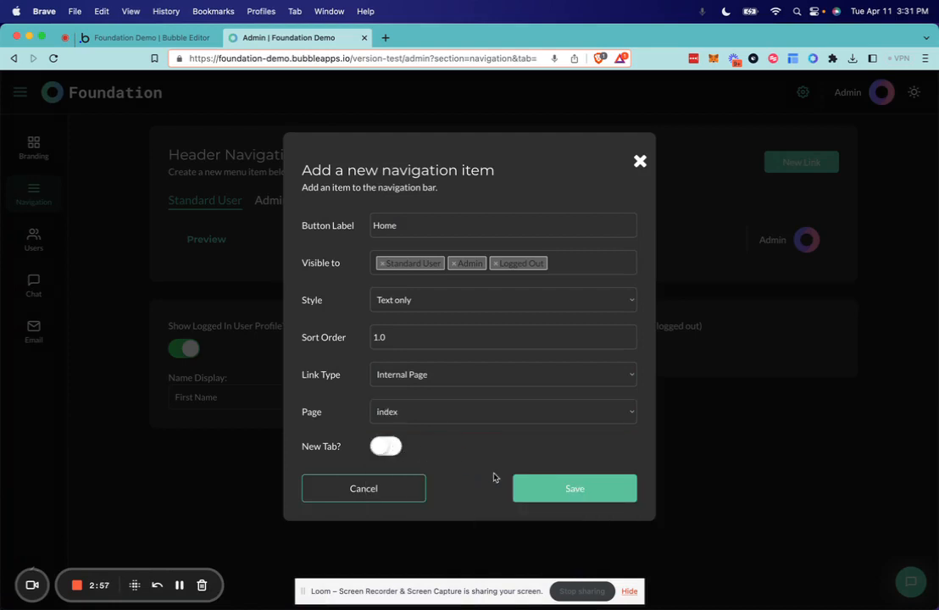
click(538, 490)
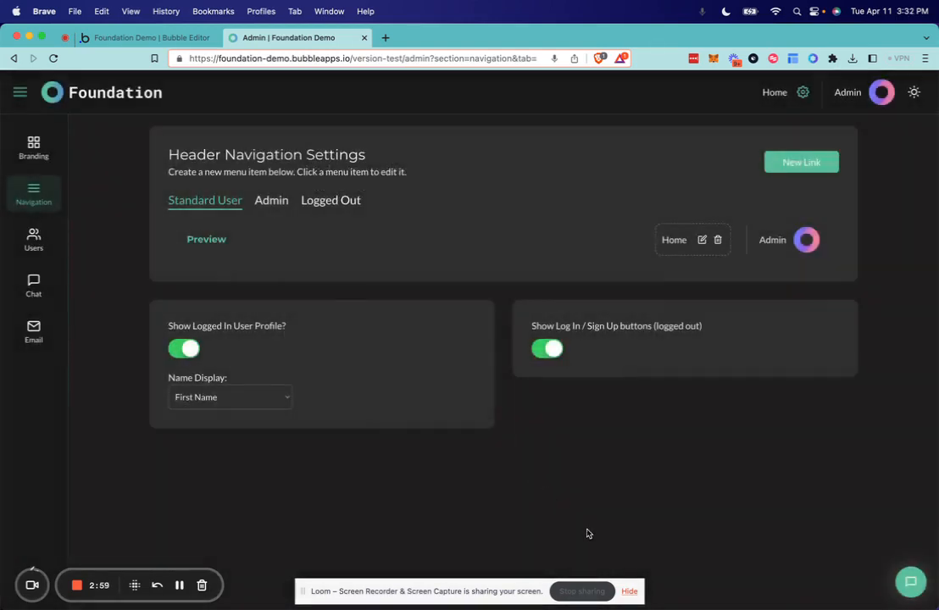
click(629, 591)
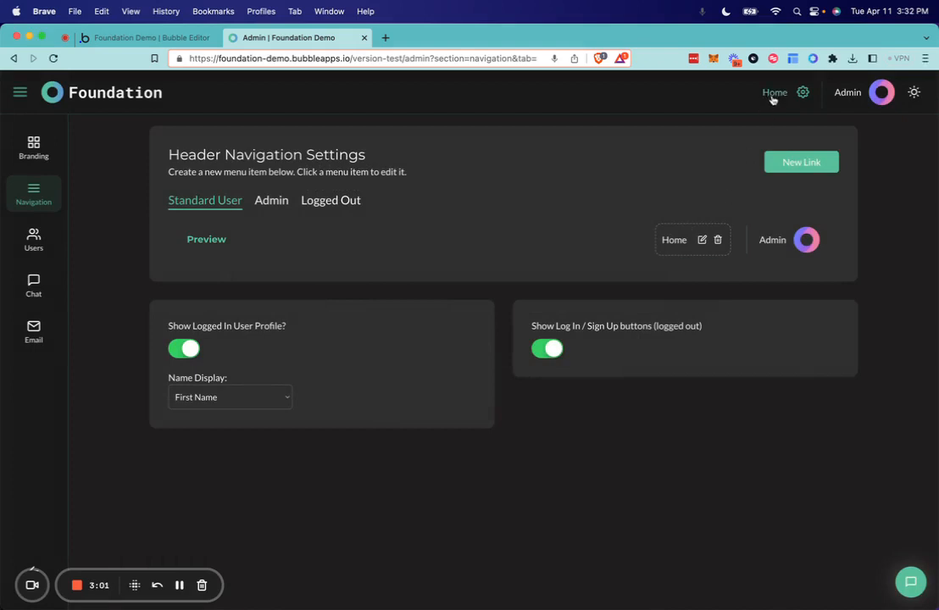
Step: Create a new navigation link labelled Template, visible only to Standard User and Admin, with the Text only style
click(790, 164)
click(447, 232)
text(Template)
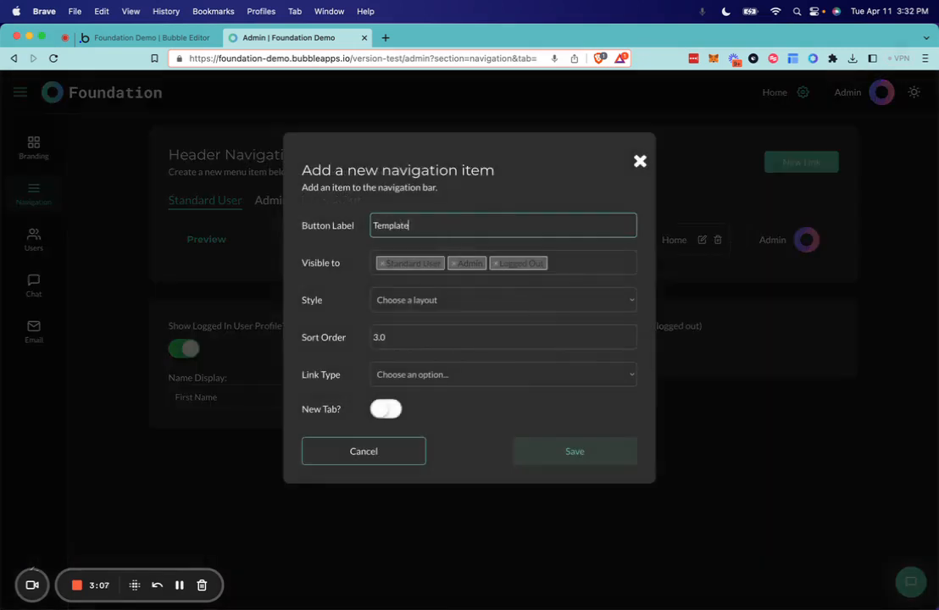
click(495, 264)
click(484, 303)
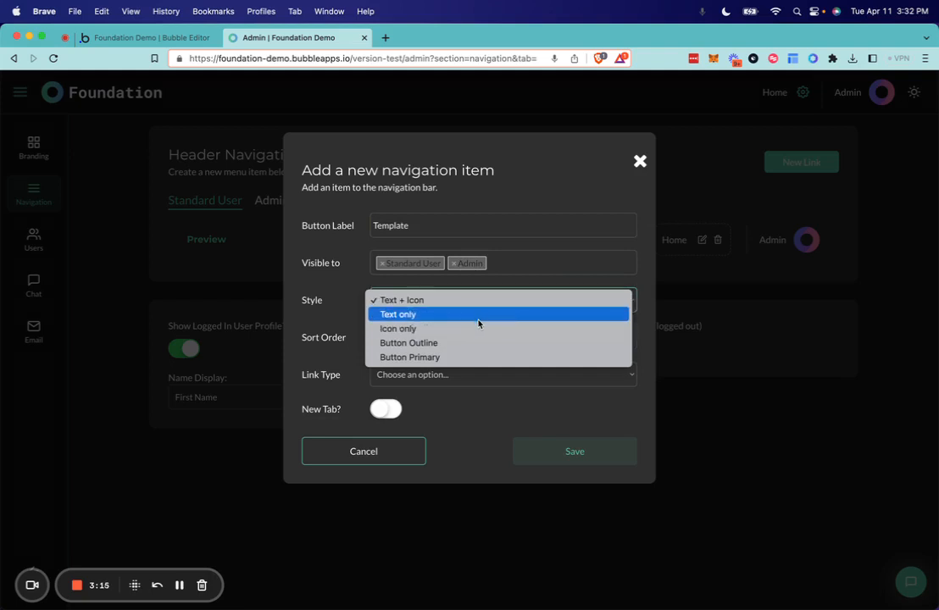
click(478, 319)
Step: Set the Template link's sort order to 2.0, point it to the internal page page-template, and save it
click(469, 337)
double_click(469, 336)
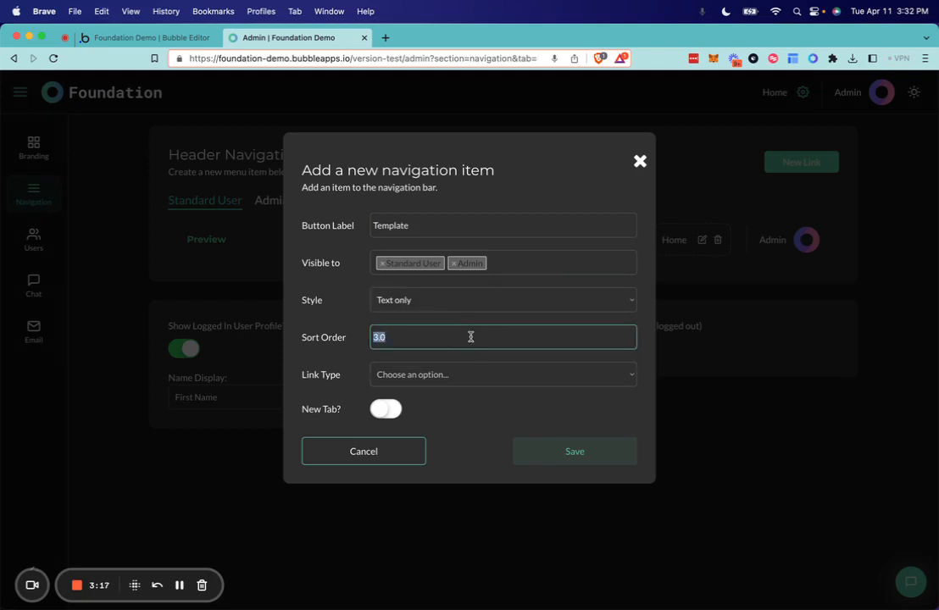
text(20.)
click(457, 375)
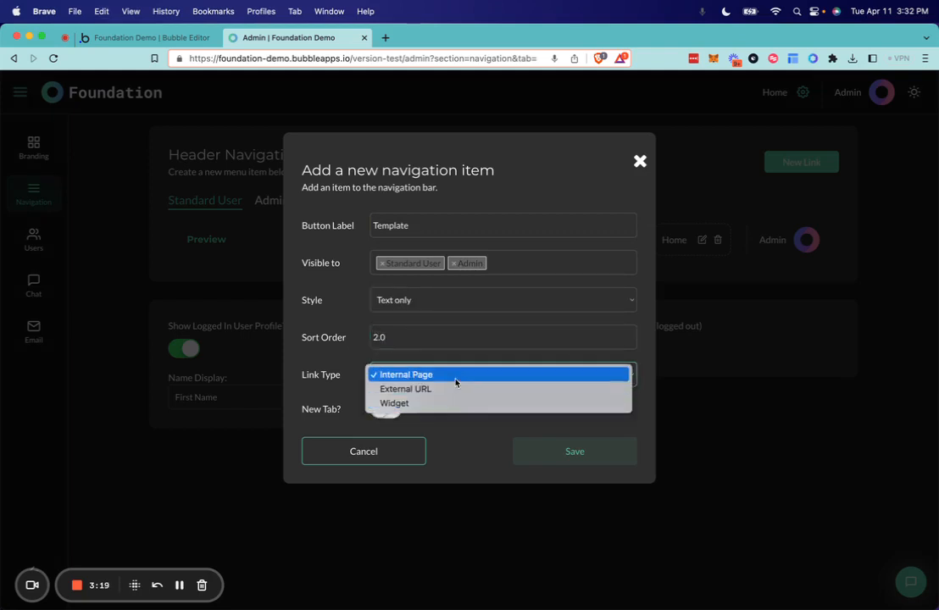
click(456, 381)
click(407, 411)
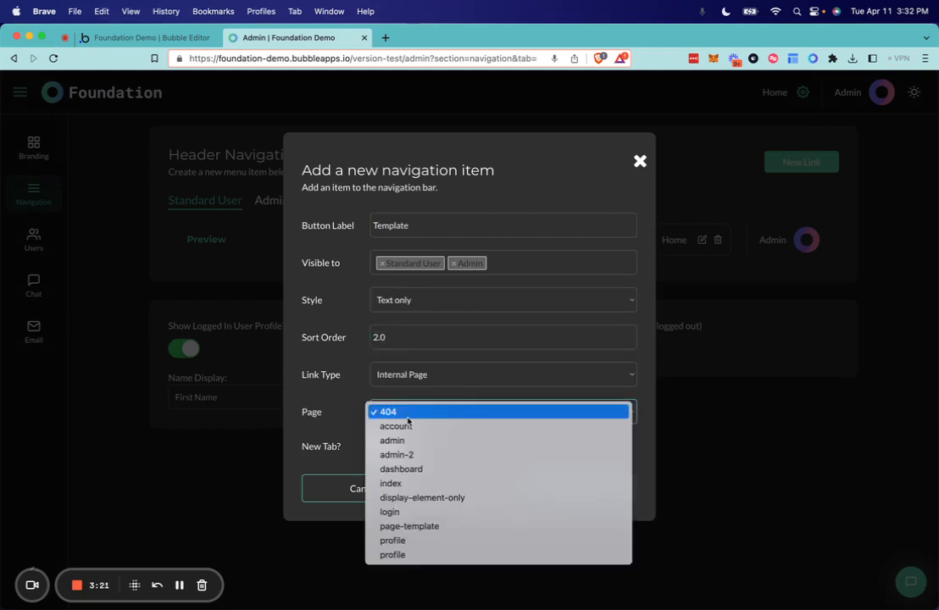
click(445, 527)
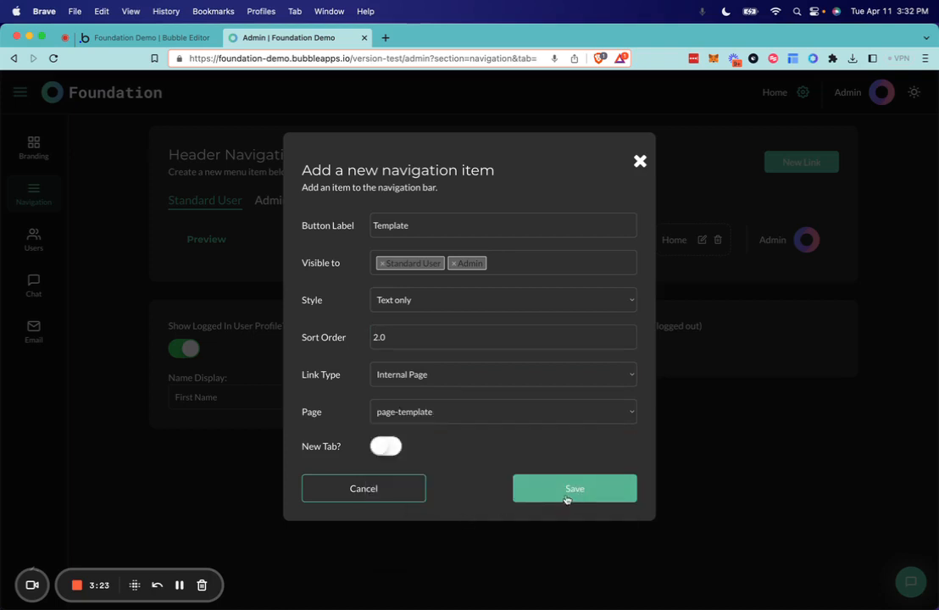
click(567, 492)
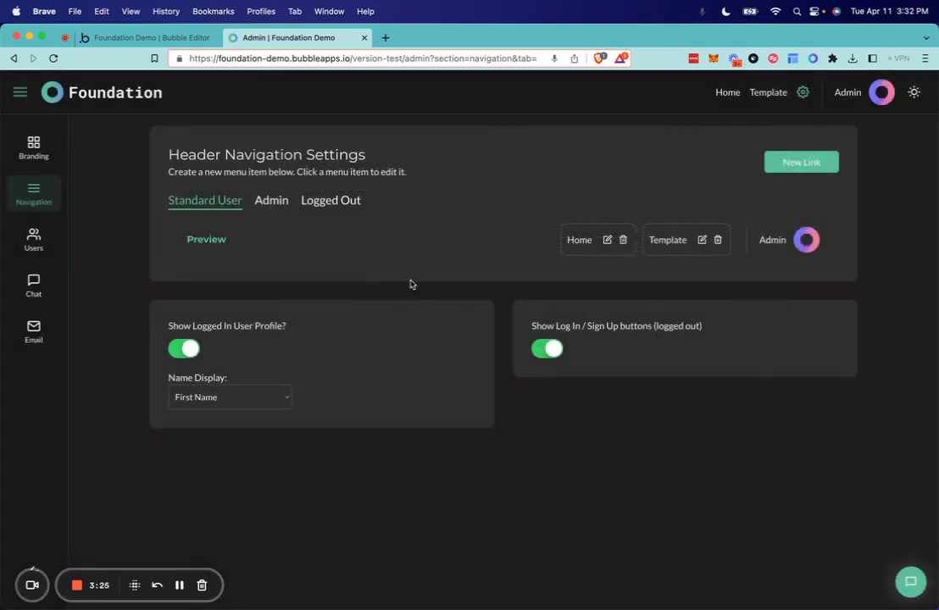
Step: Create a new navigation link labelled Schedule Call with the Button Primary style and sort order 3.0
click(801, 162)
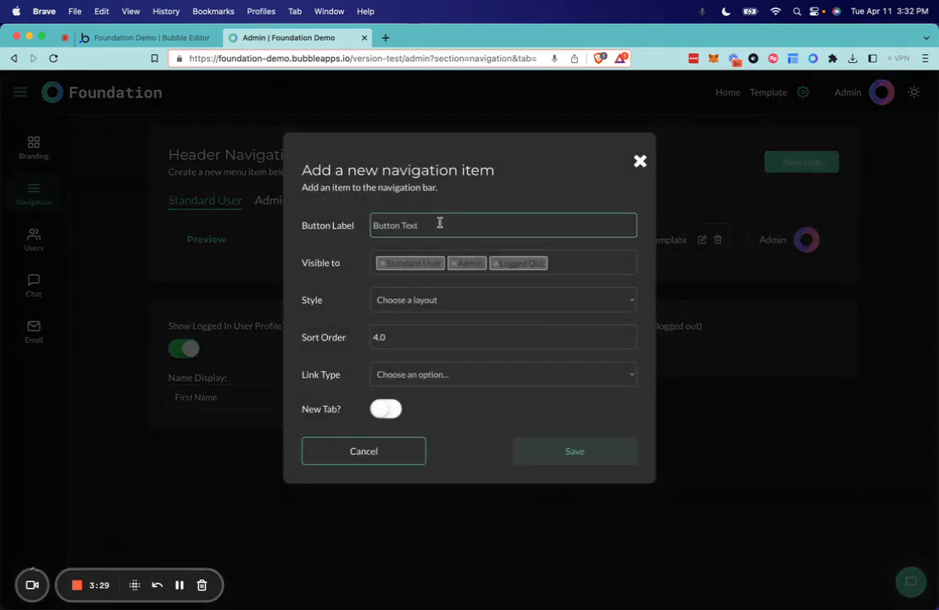
text(Schedule Call)
click(427, 300)
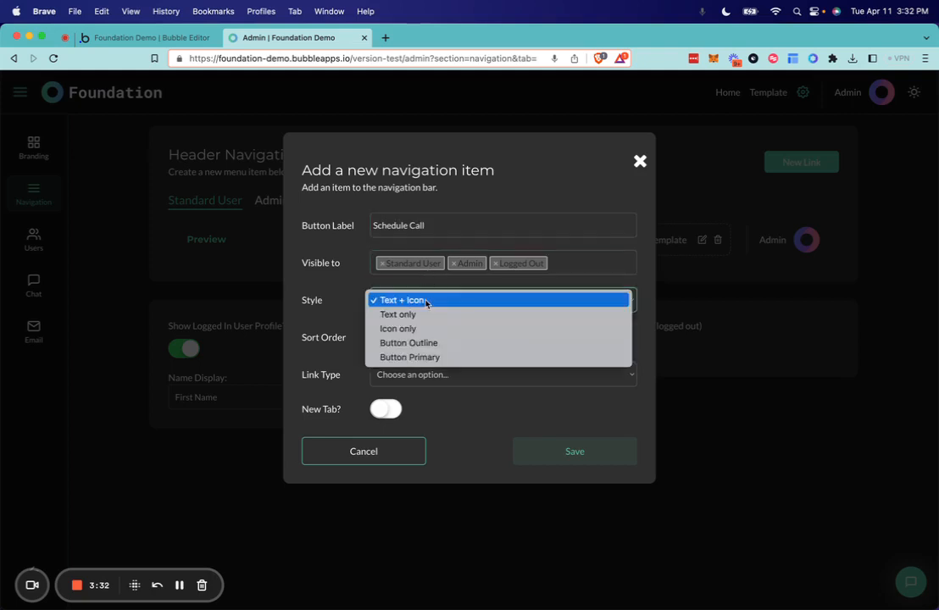
click(429, 358)
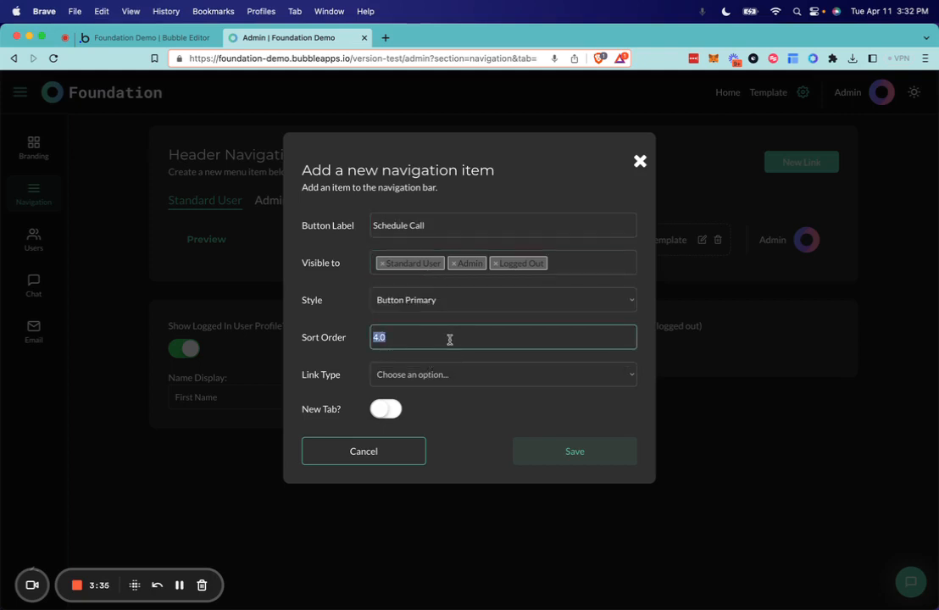
text(3)
click(384, 374)
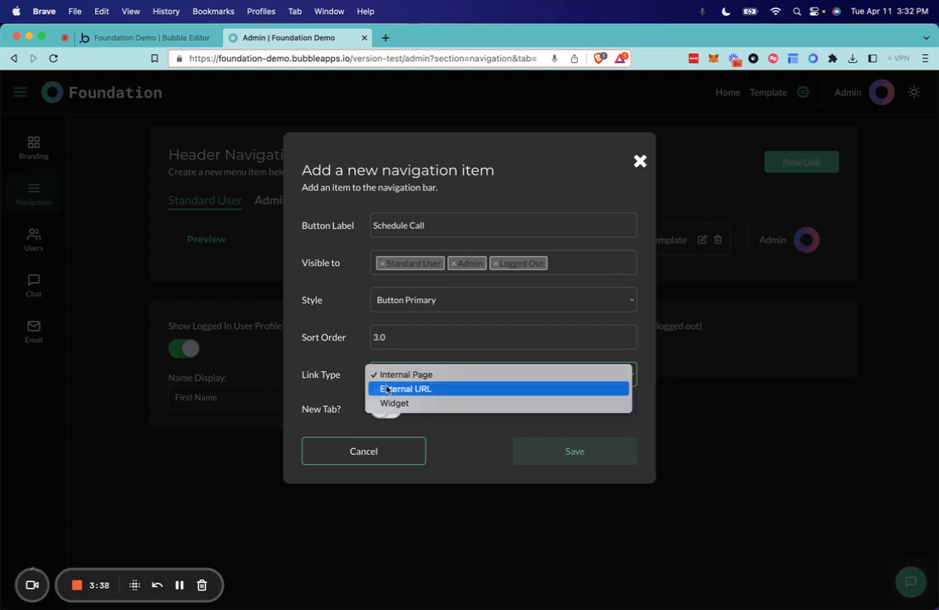
click(387, 390)
click(392, 409)
text(https://automatic.so/start)
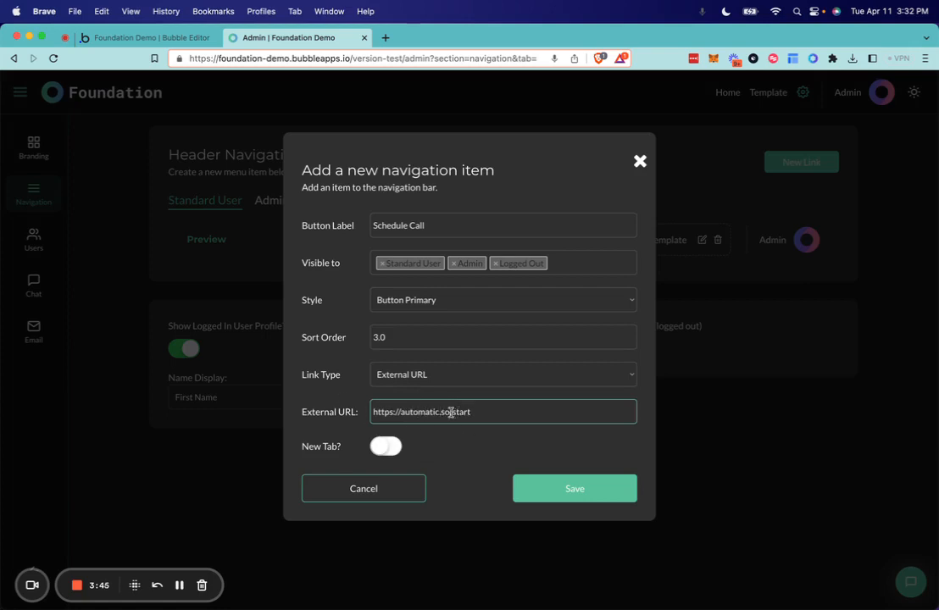
click(352, 393)
click(383, 450)
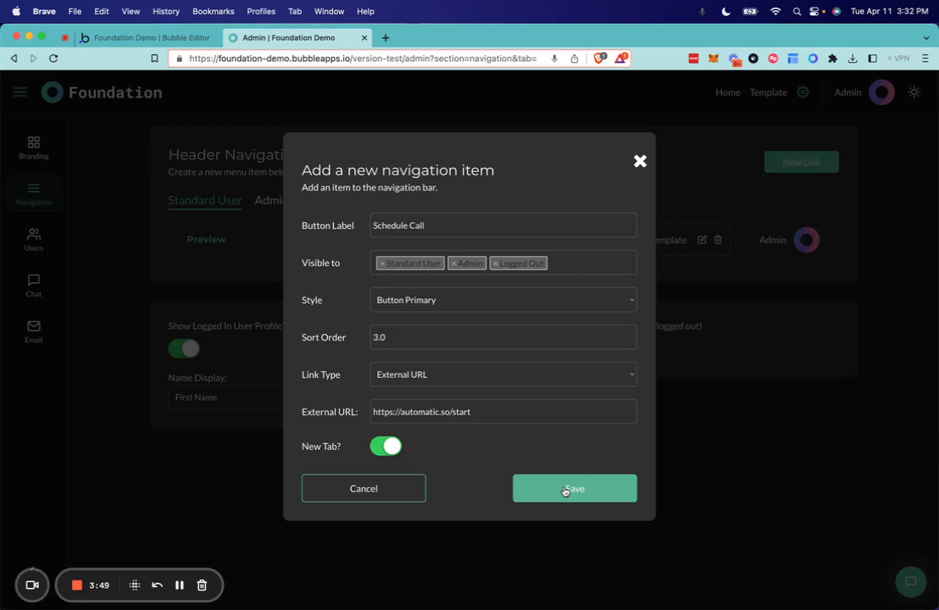
click(565, 490)
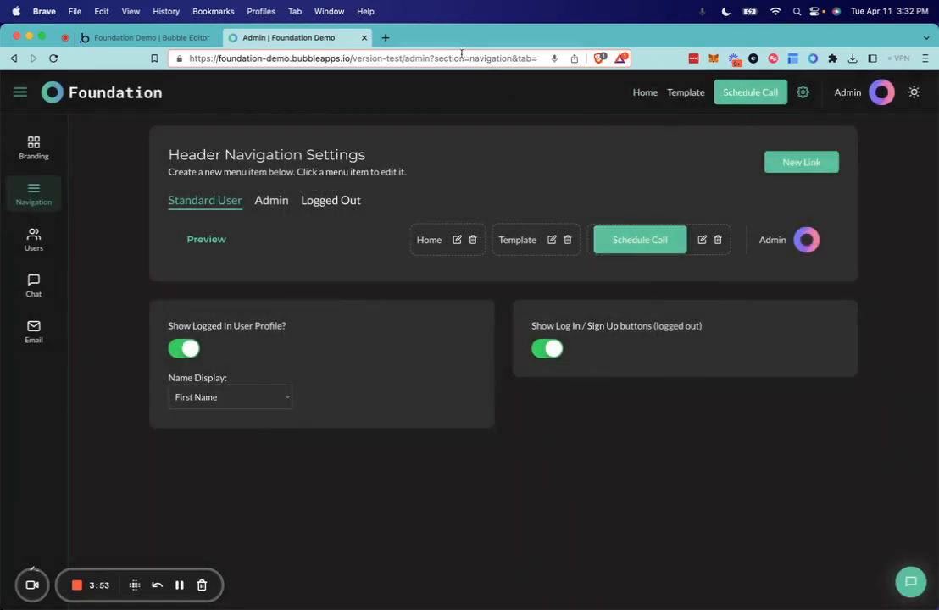
Step: Open the app's version-test address in a private window, sign in with the prefilled credentials, and reposition the window to return to the admin page
click(389, 57)
click(403, 61)
key(shift+super+Left)
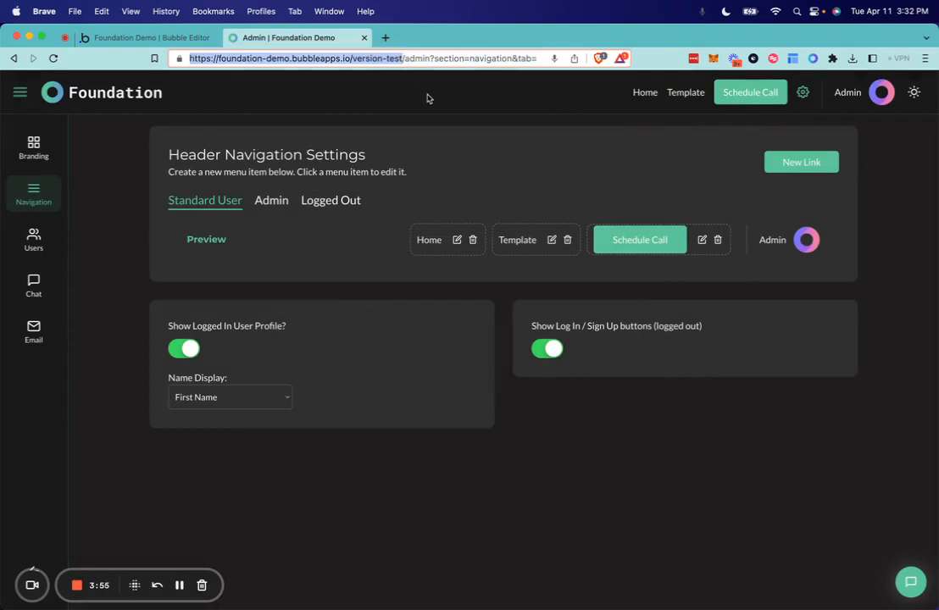
key(super+c)
key(shift+super+n)
key(super+v)
key(Return)
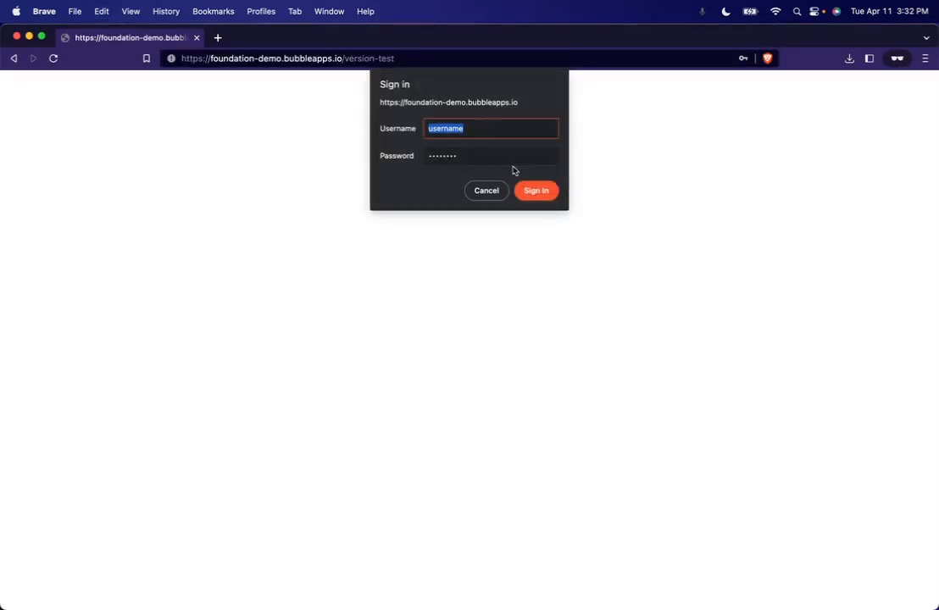
click(527, 189)
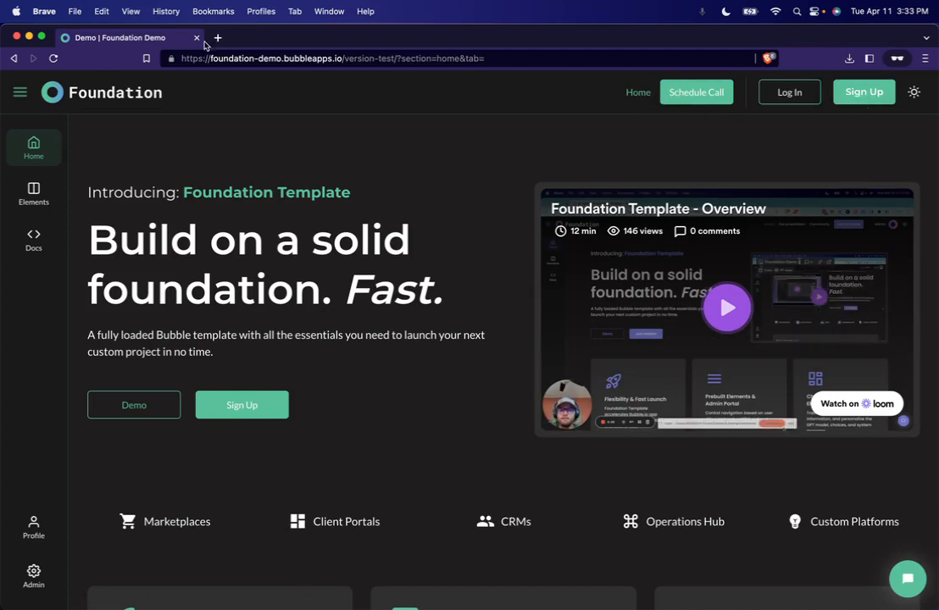
drag(247, 38, 258, 212)
click(310, 154)
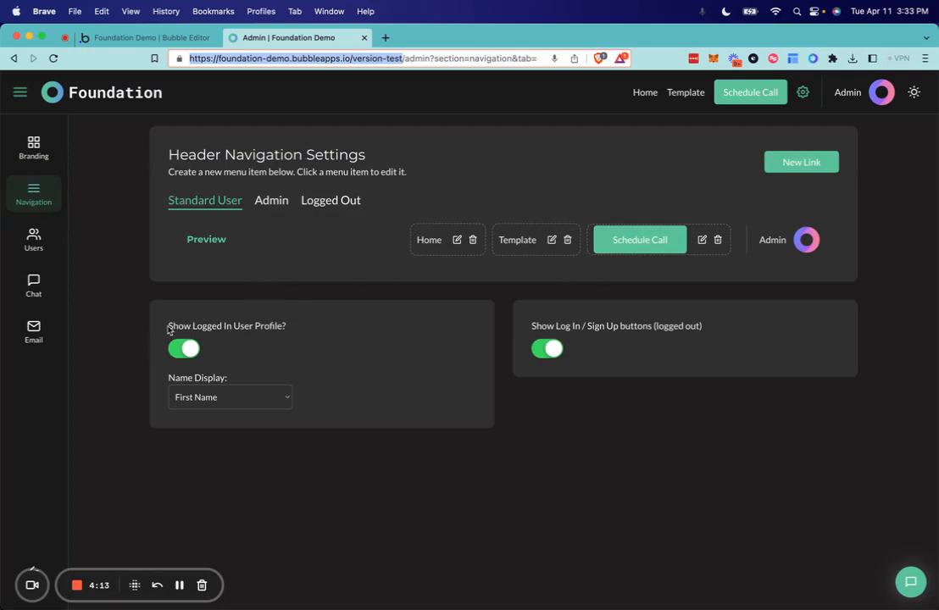
Step: Try hiding the logged-in user profile, show it again, and view the Name Display options without changing the choice
drag(168, 330, 296, 330)
click(348, 317)
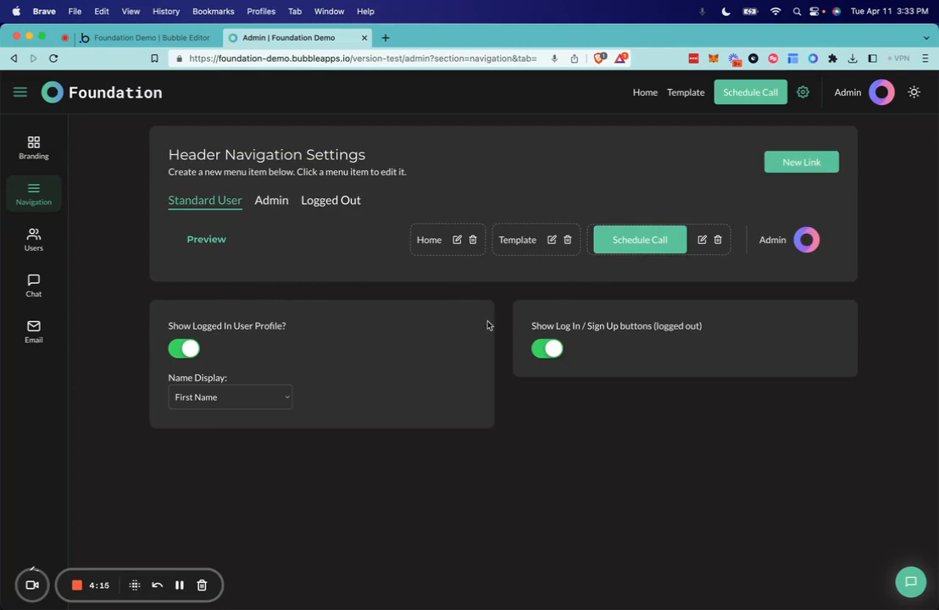
click(187, 350)
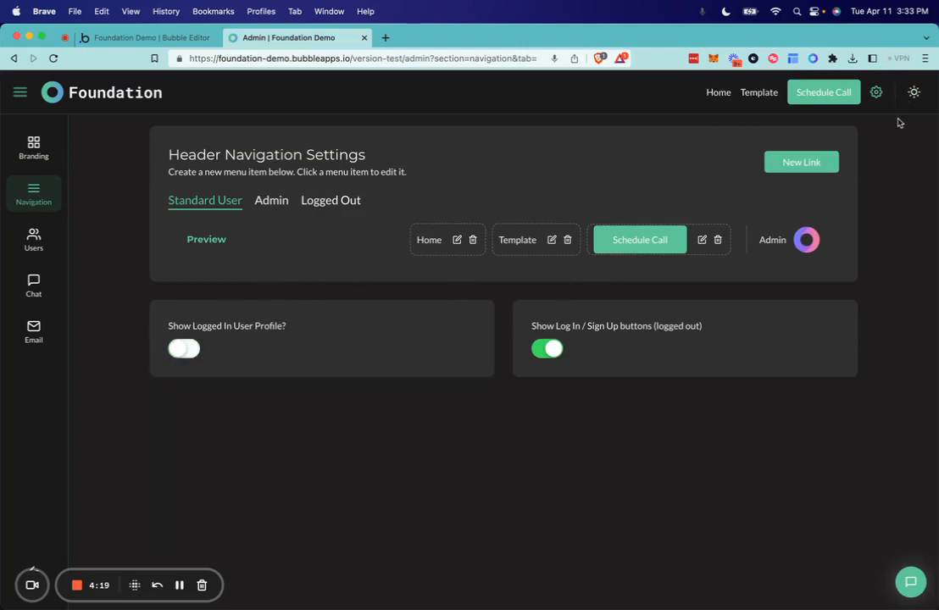
click(182, 350)
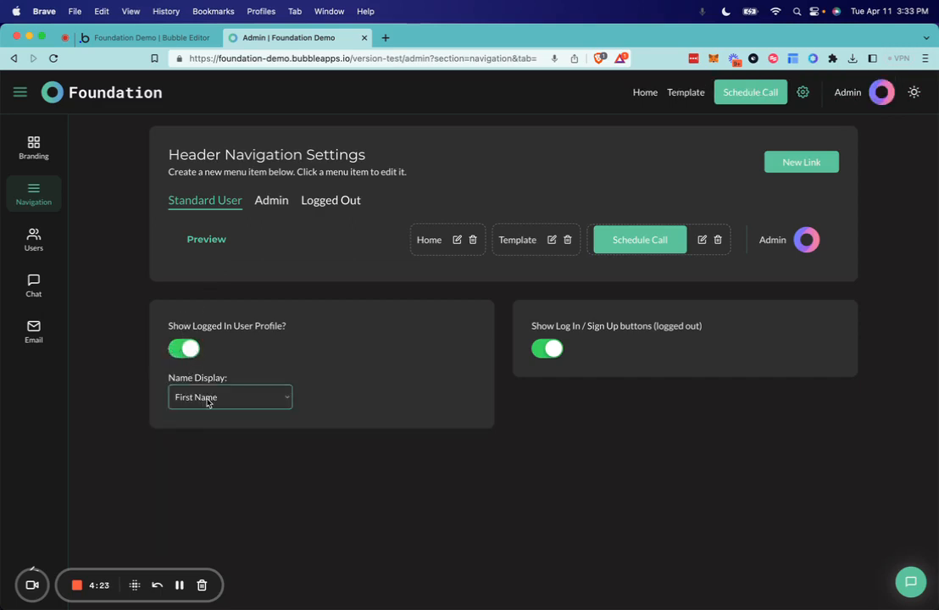
click(248, 396)
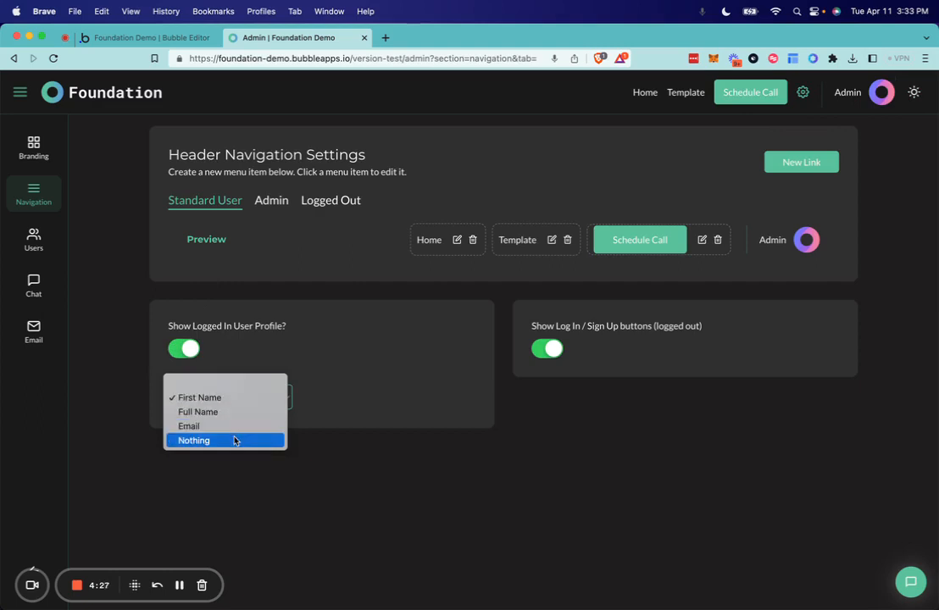
click(330, 453)
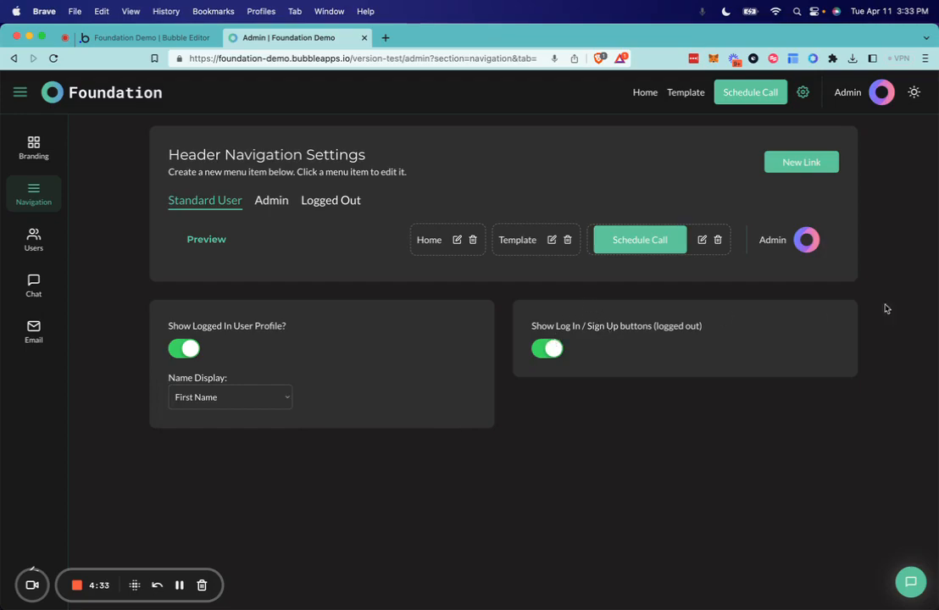
Step: Check the logged-out header in the private window and return to the admin page
key(ctrl+Up)
click(465, 293)
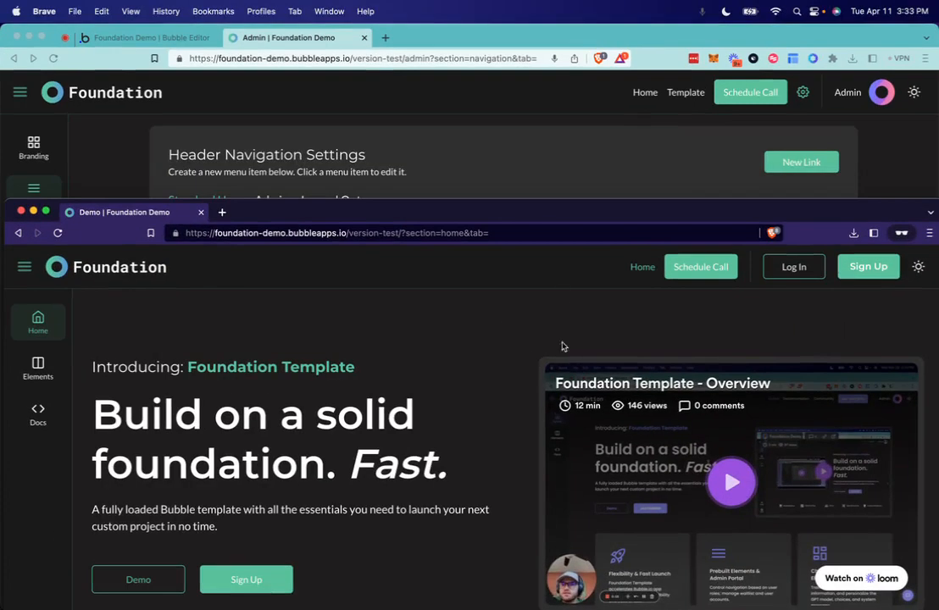
click(517, 174)
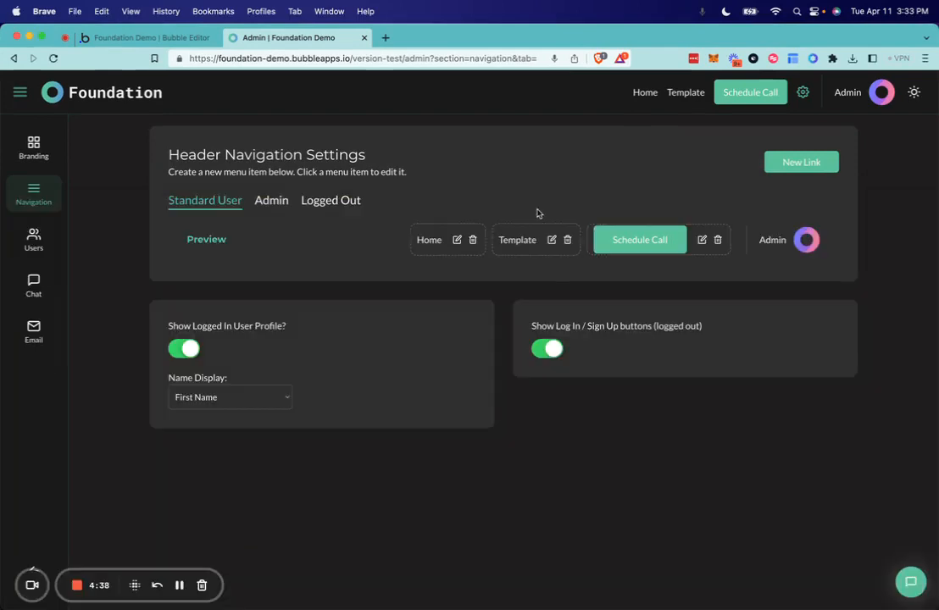
Step: Turn off the Log In / Sign Up buttons for logged-out visitors and check the header in the private window
click(551, 349)
key(ctrl+Up)
click(437, 223)
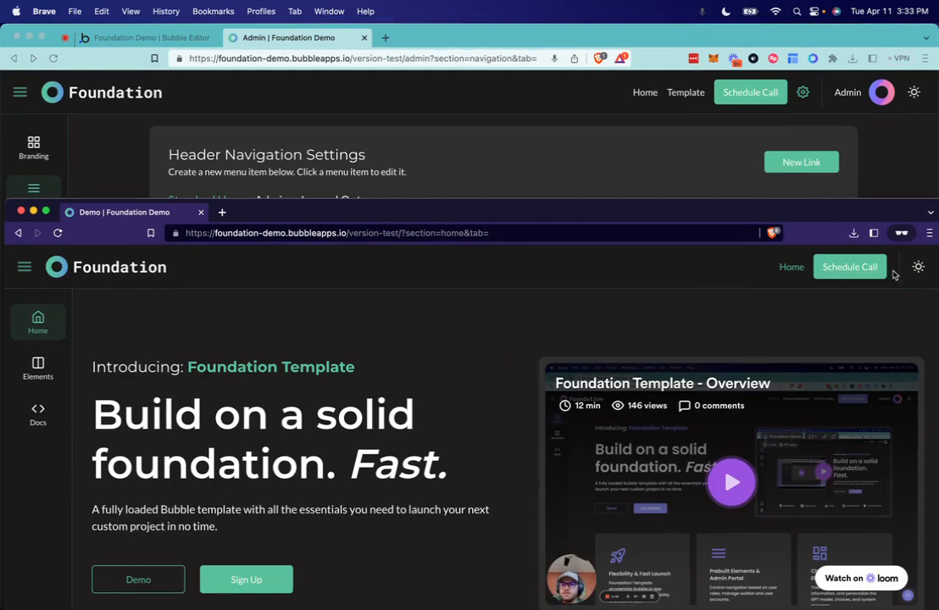
click(714, 176)
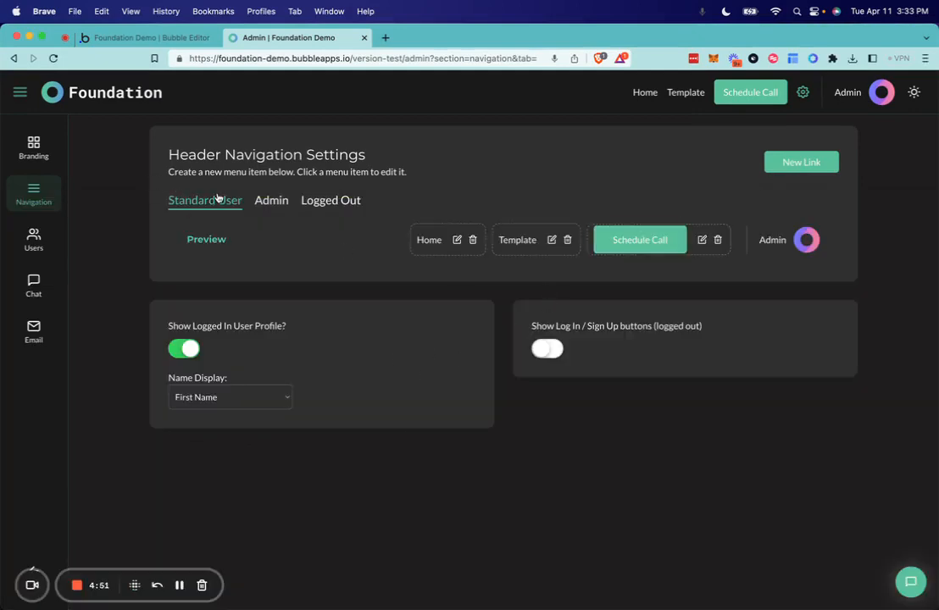
Step: Switch to the Bubble editor and examine the Header's Group Nav, RG - Main Nav Items, and the icon, text and button elements inside it
click(133, 38)
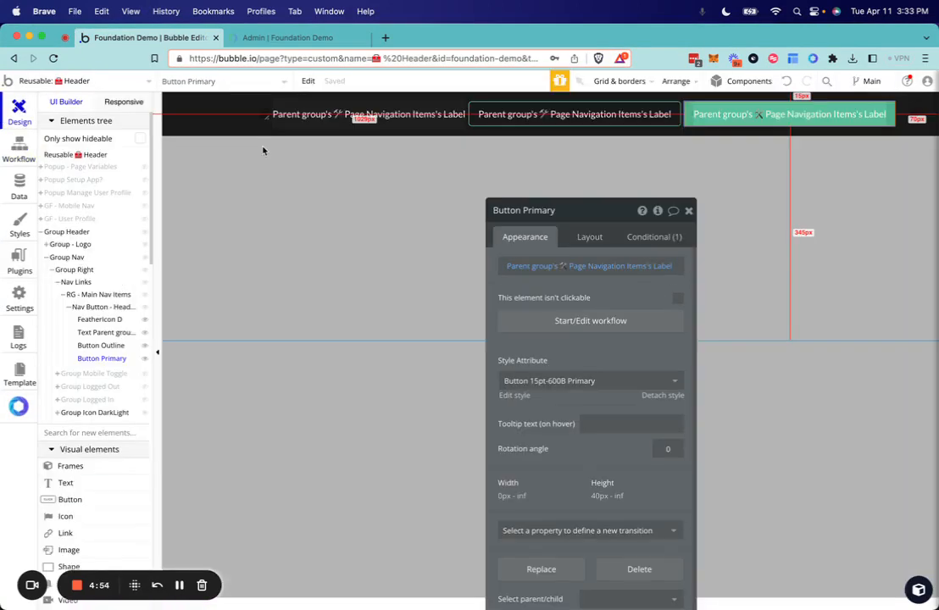
click(67, 257)
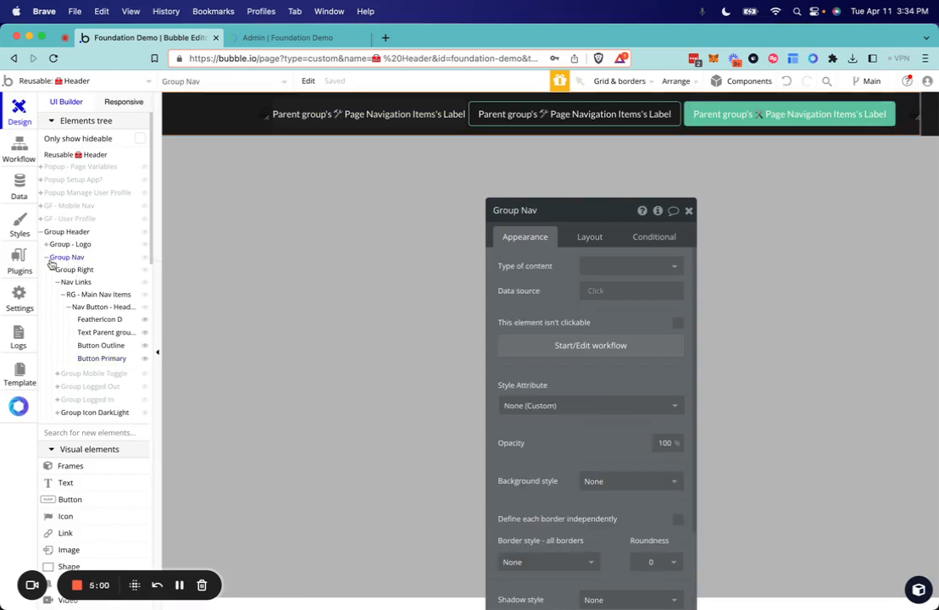
click(144, 258)
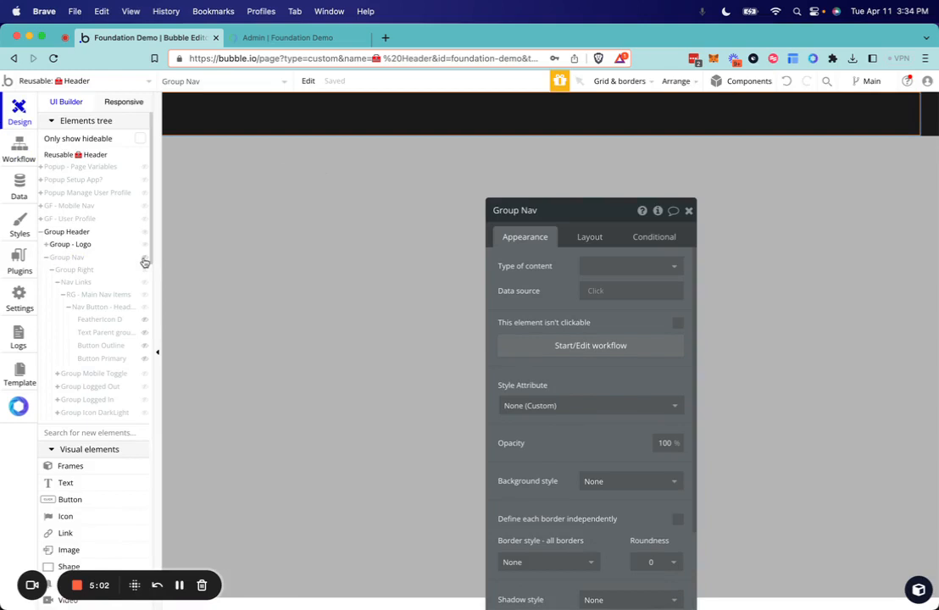
click(70, 259)
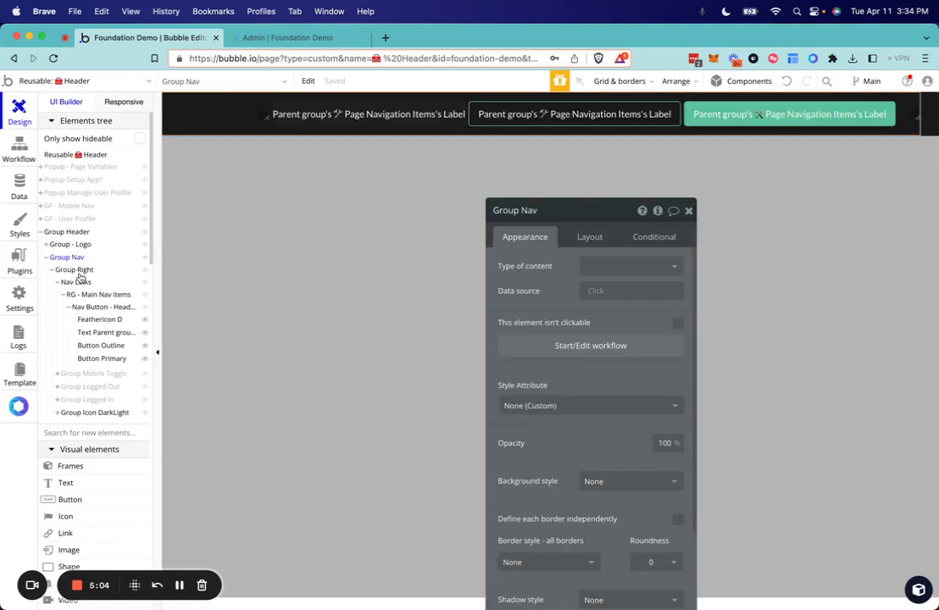
click(84, 296)
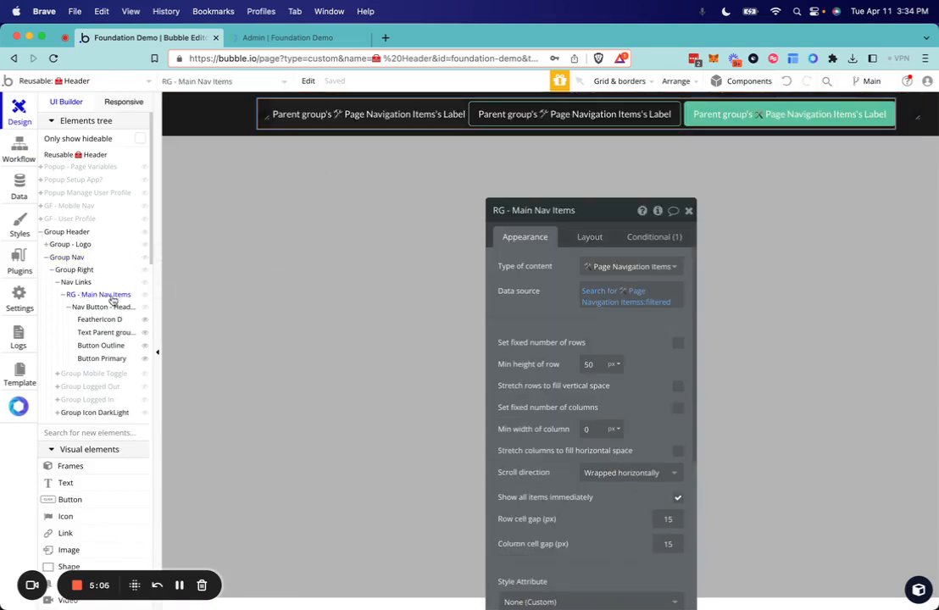
click(103, 321)
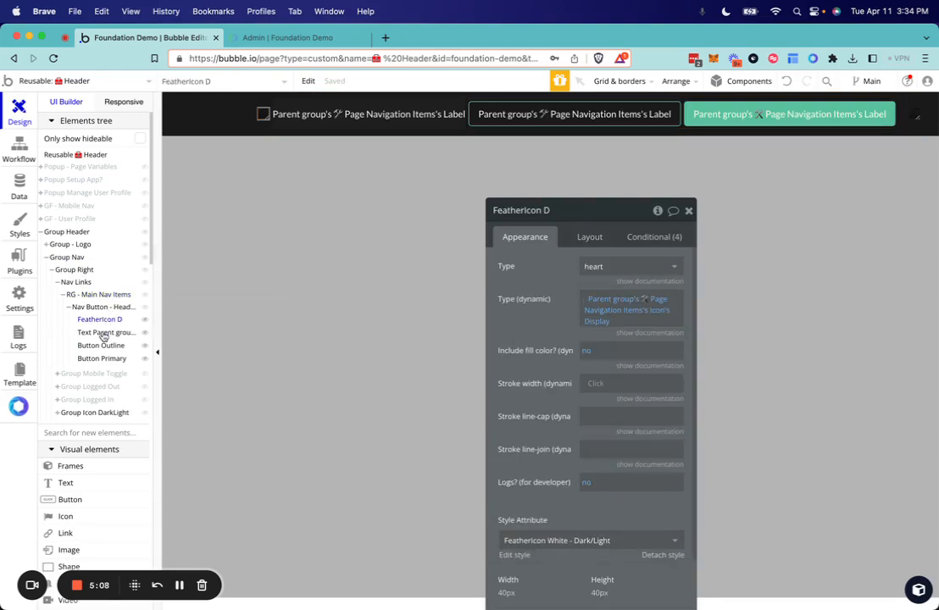
click(103, 334)
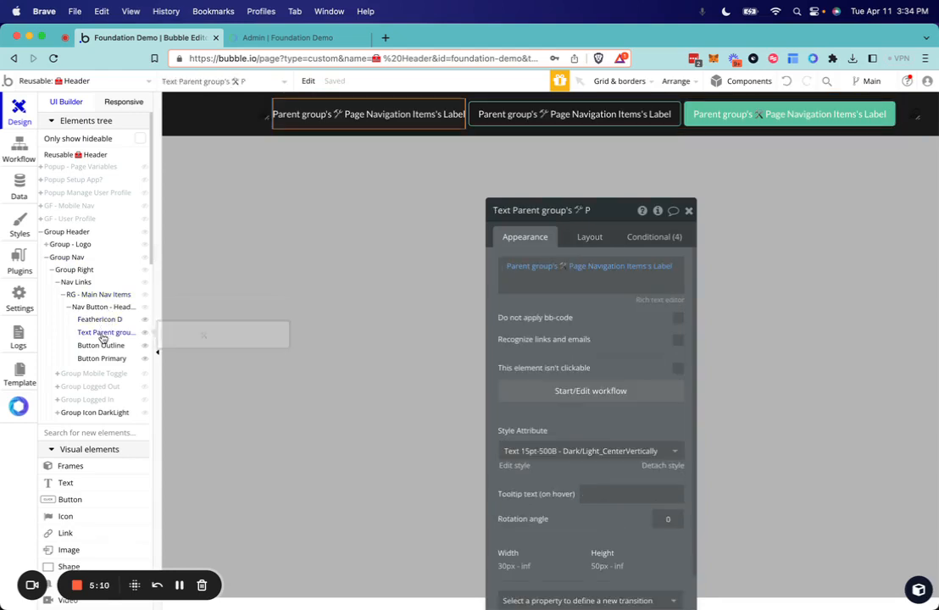
click(102, 346)
click(102, 358)
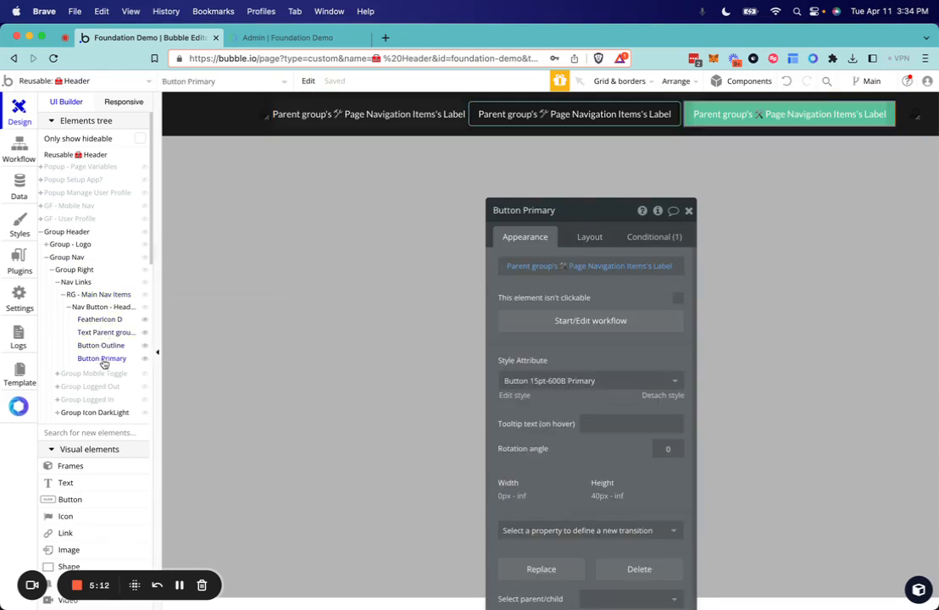
Step: Inspect the Button Outline and Nav Button - Header elements, and open the workflow view for Nav Button - Header
click(637, 245)
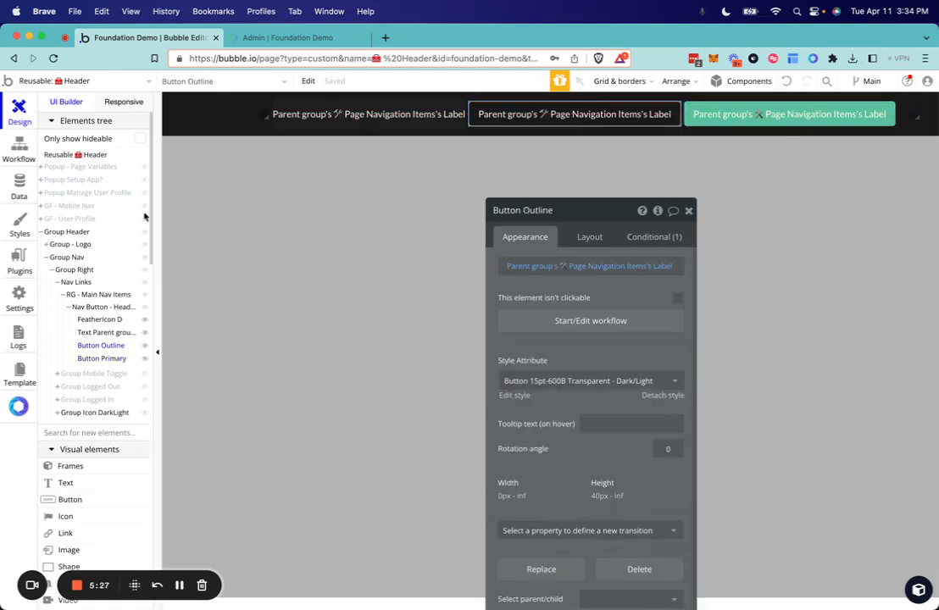
click(93, 308)
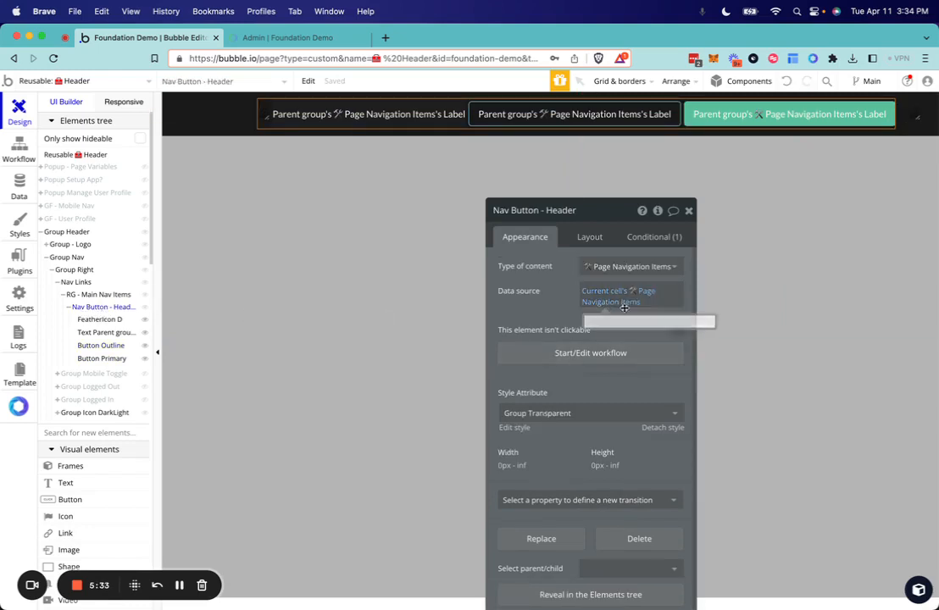
click(608, 352)
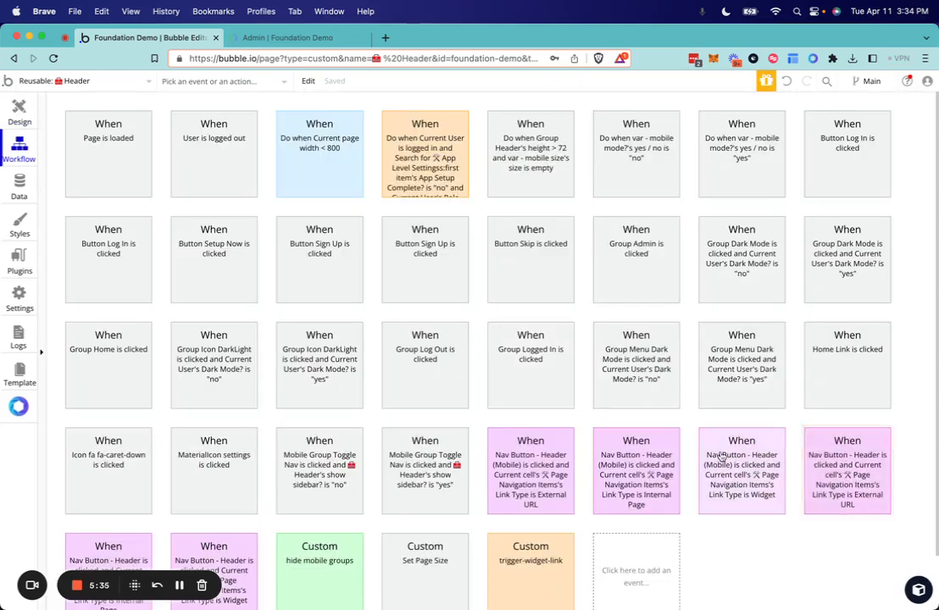
Step: Examine the Nav Button - Header workflow for External URL links, including its hide mobile groups, open external website and Run javascript actions
scroll(594, 407, down, 2)
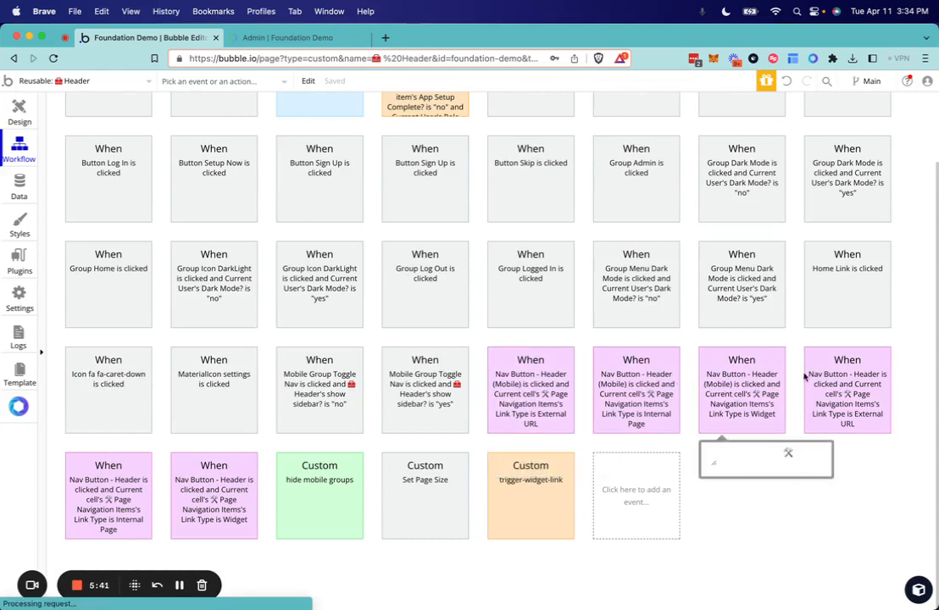
click(860, 390)
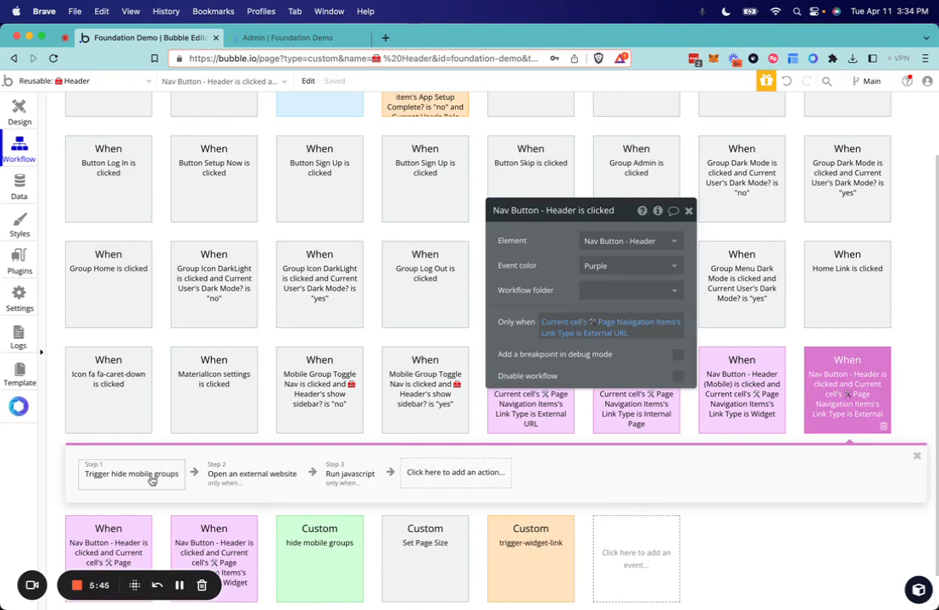
click(148, 481)
click(232, 477)
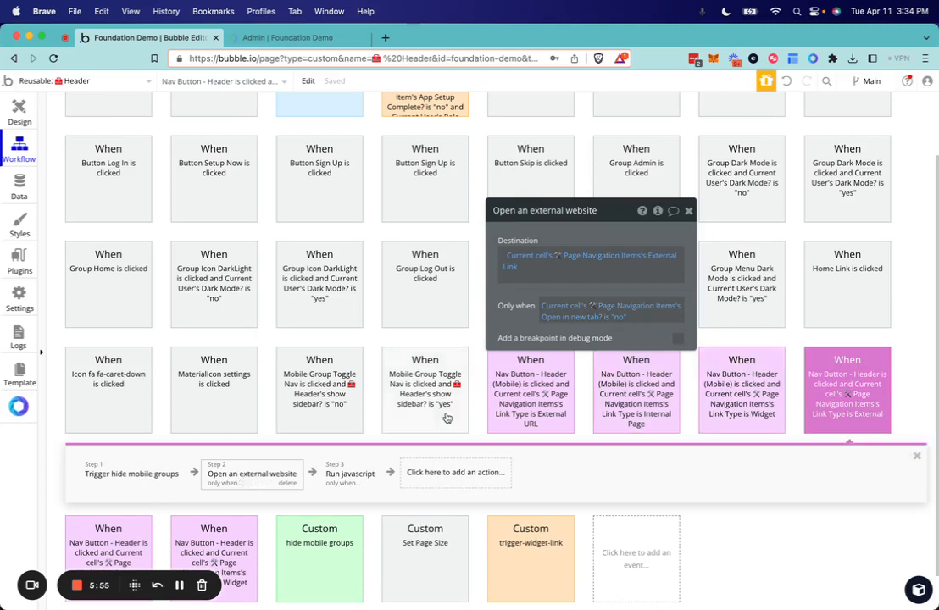
click(347, 476)
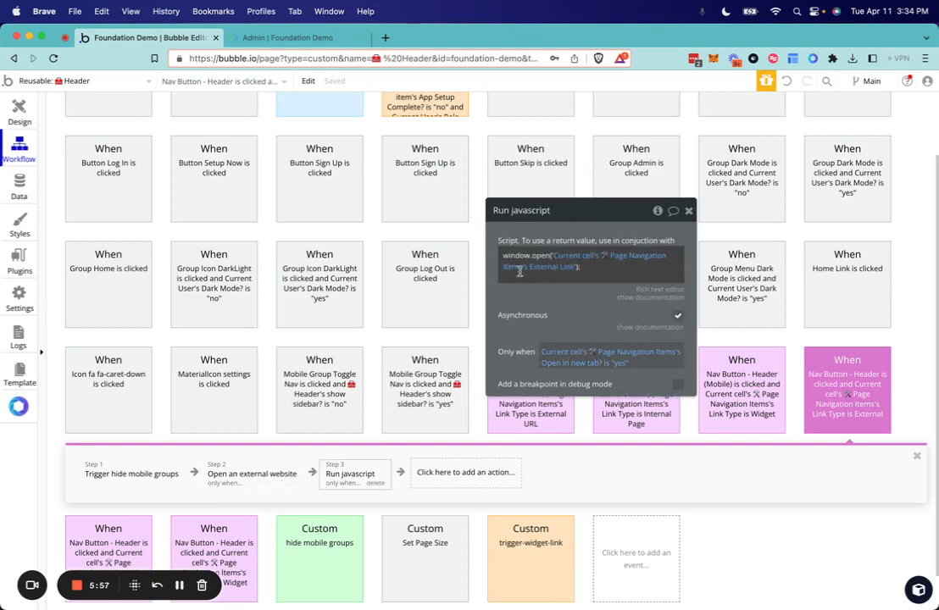
Step: Examine the Nav Button - Header workflows for the Internal Page and Widget link types
scroll(339, 458, down, 2)
click(145, 506)
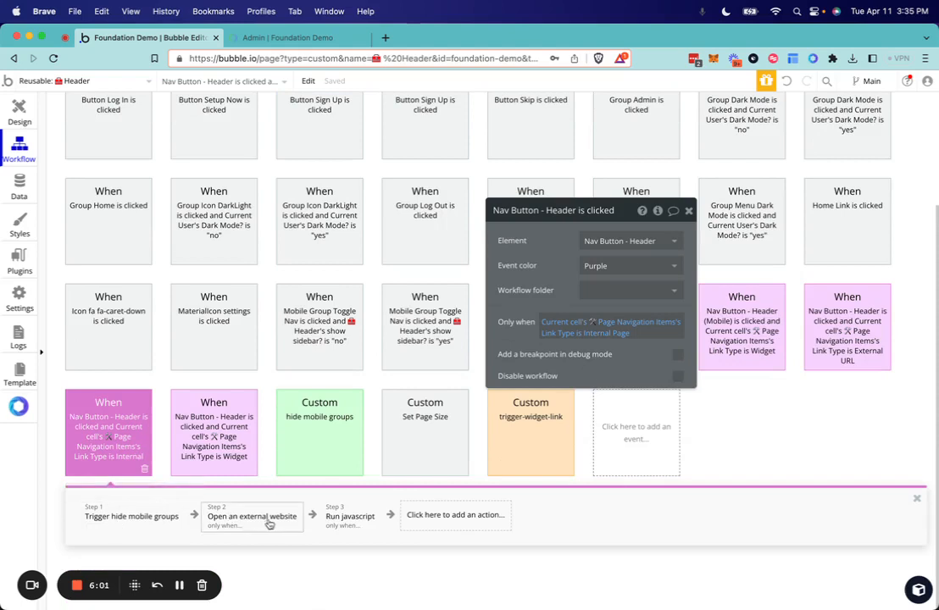
click(225, 433)
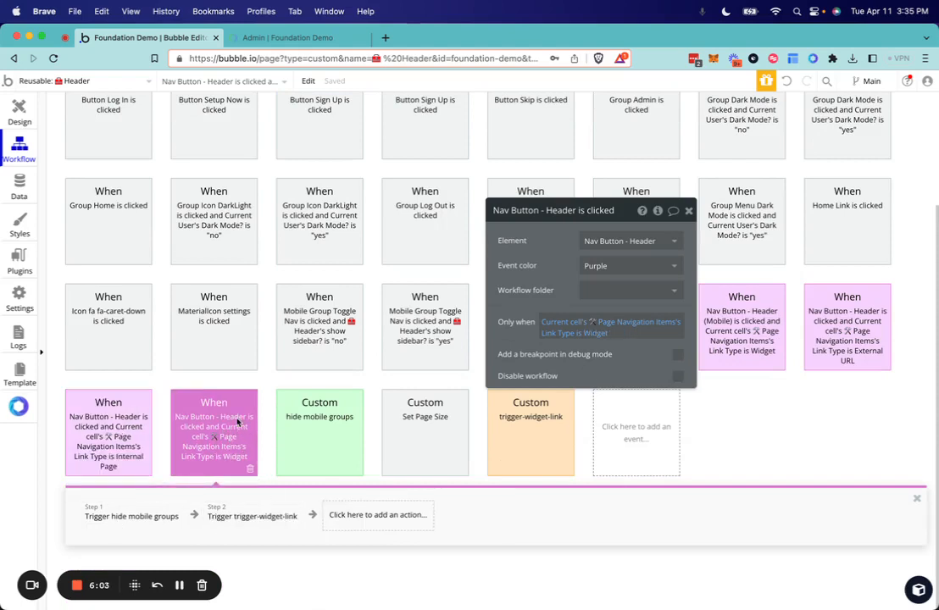
Step: Switch to the admin page and try the Widget link type on the Schedule Call navigation item
click(279, 38)
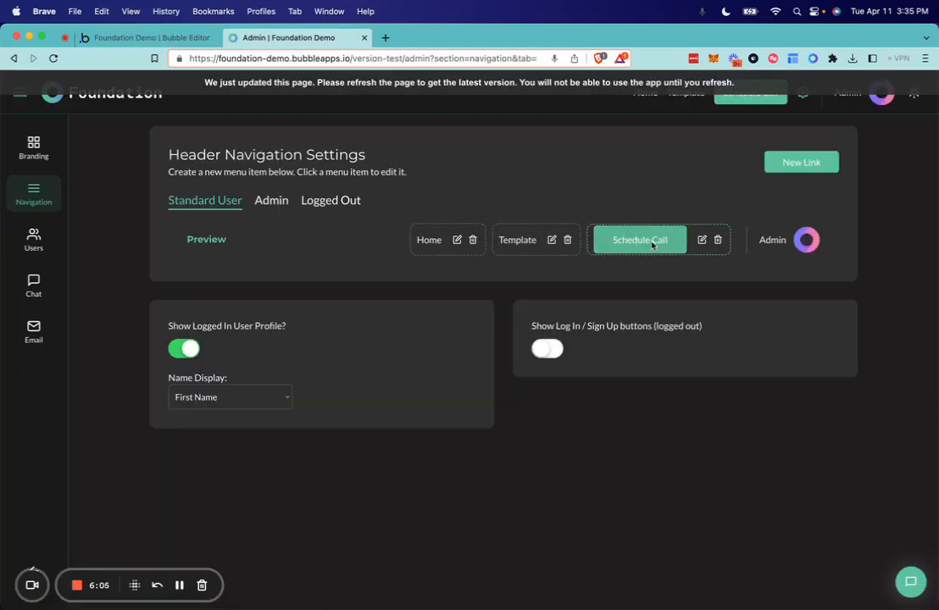
click(702, 240)
click(460, 380)
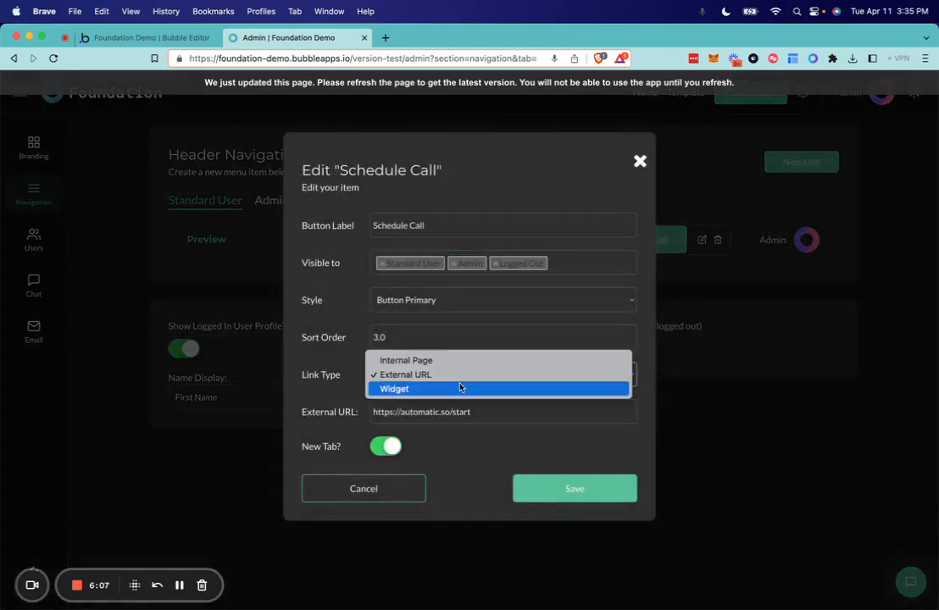
click(460, 389)
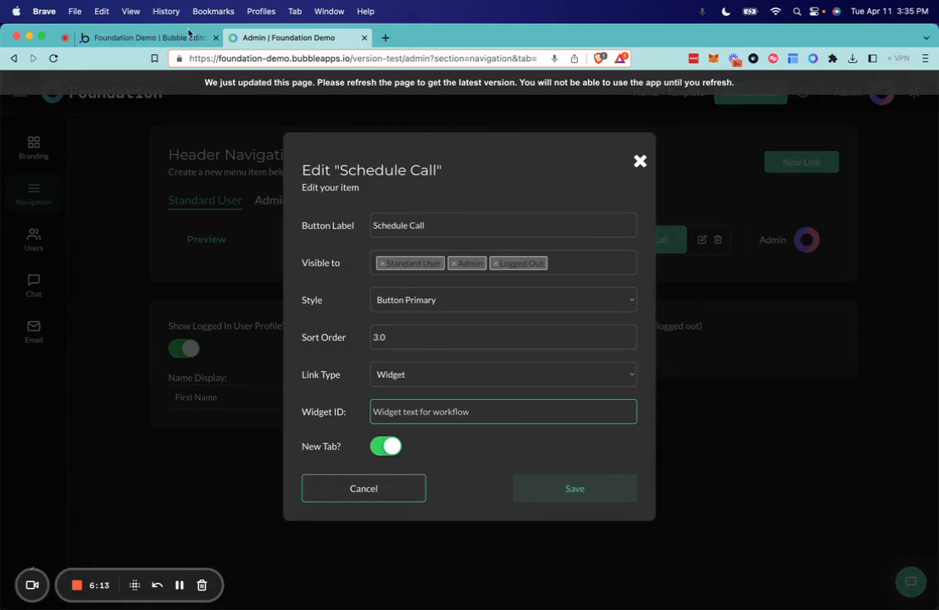
Step: Return to the Bubble editor and examine the Widget workflow's Trigger trigger-widget-link action and the trigger-widget-link custom event
click(144, 37)
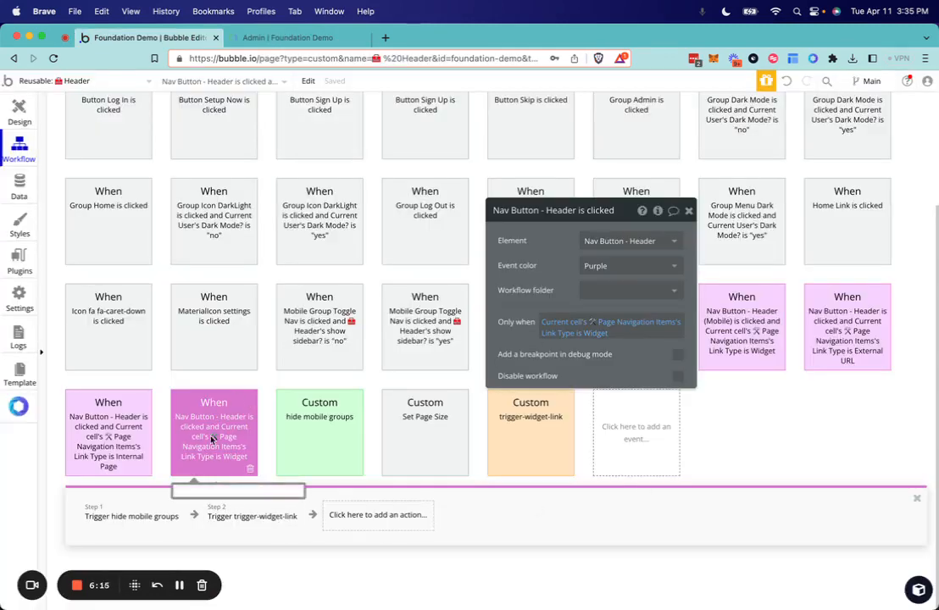
click(252, 515)
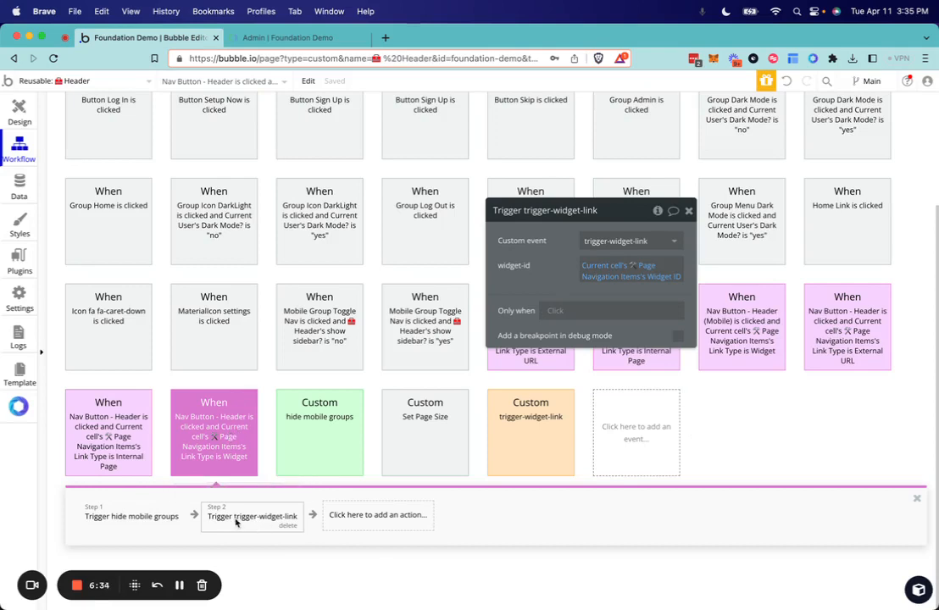
click(547, 432)
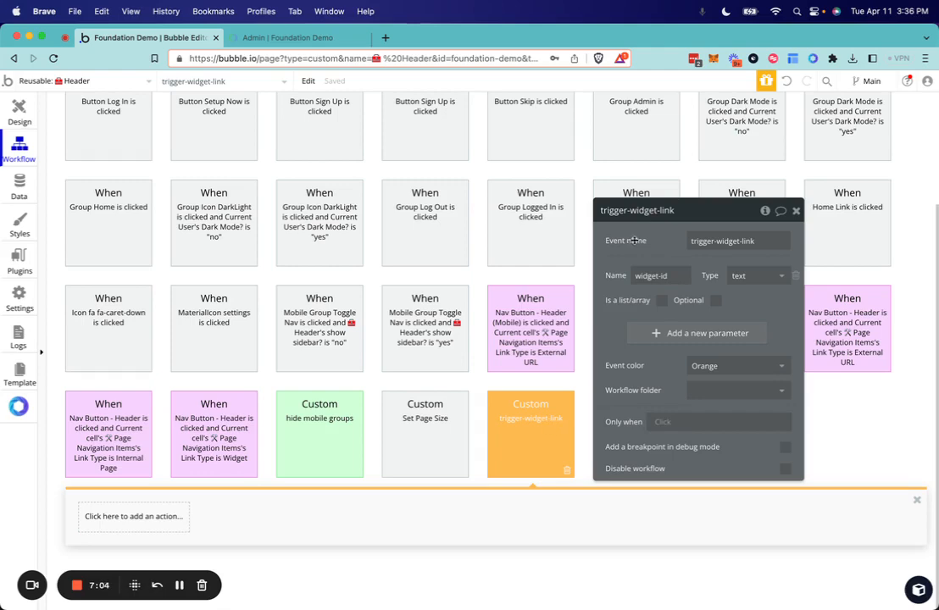
Step: Go back to the admin page and close the Schedule Call edit form without saving
click(276, 39)
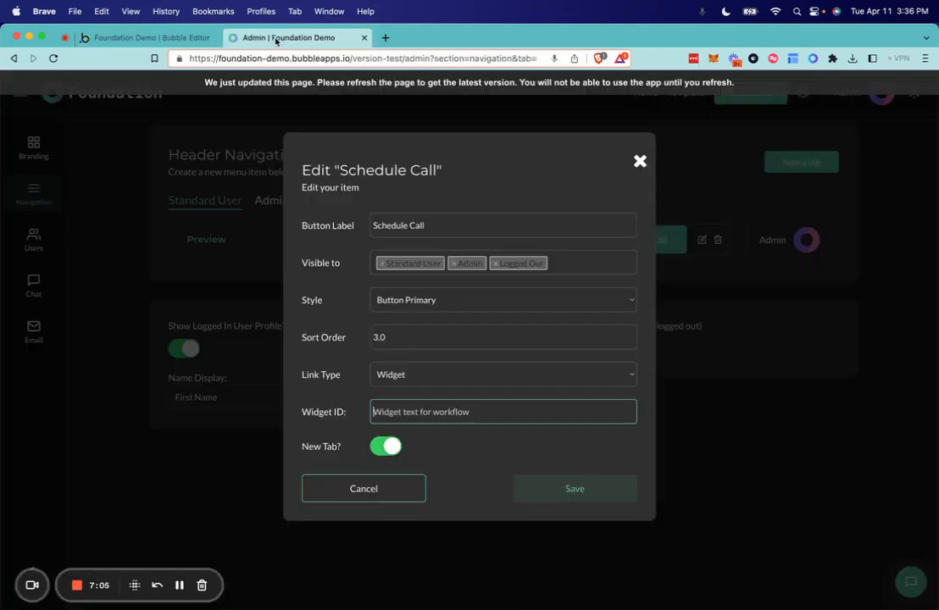
click(258, 202)
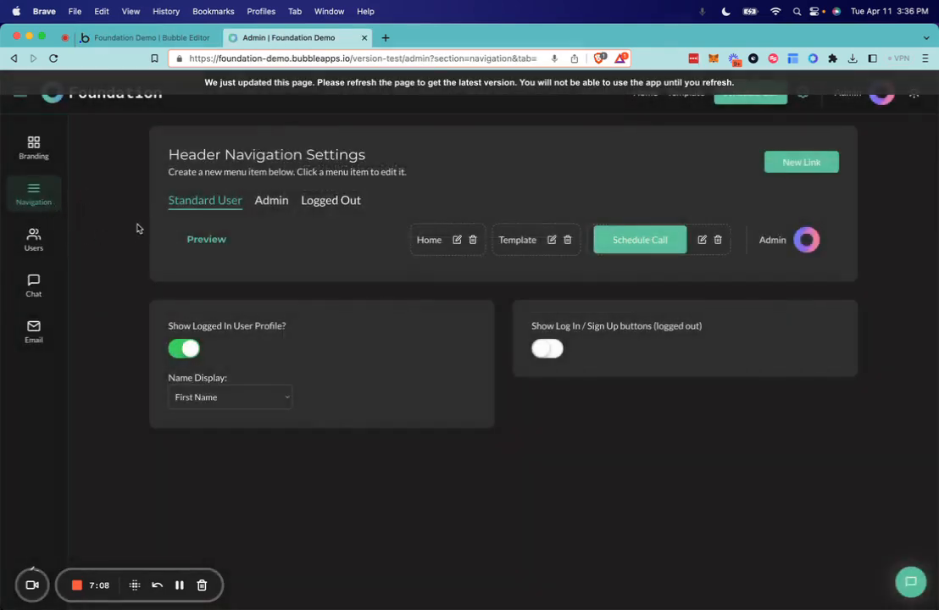